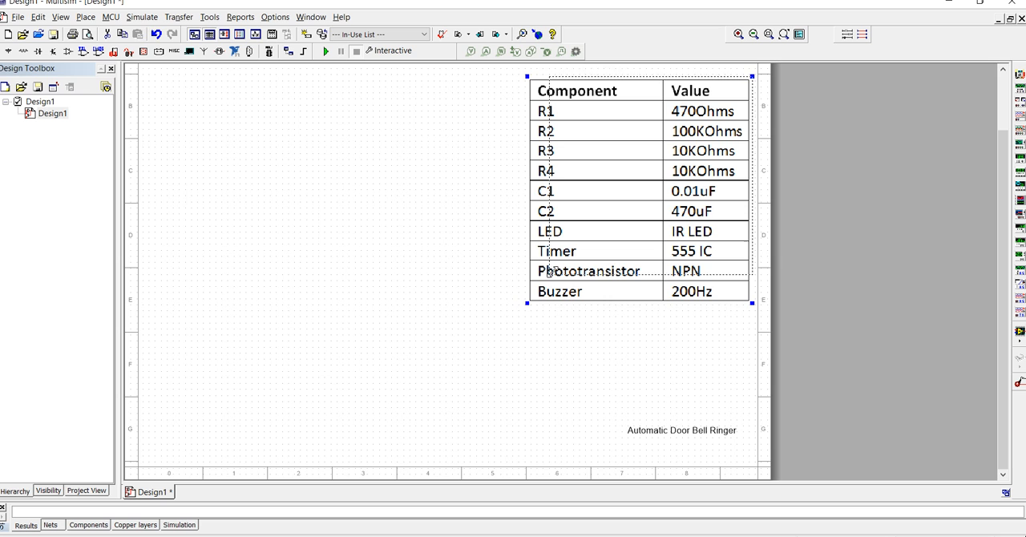
# - Deselect the component value table, then open the component browser and move it clear of the table
pyautogui.scroll(1, 749, 310)
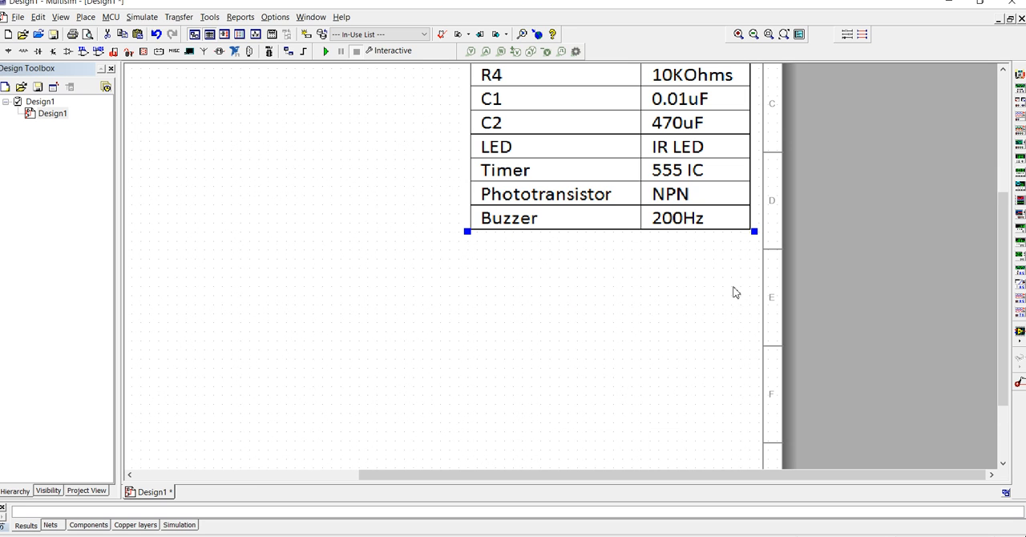
pyautogui.scroll(-2, 563, 236)
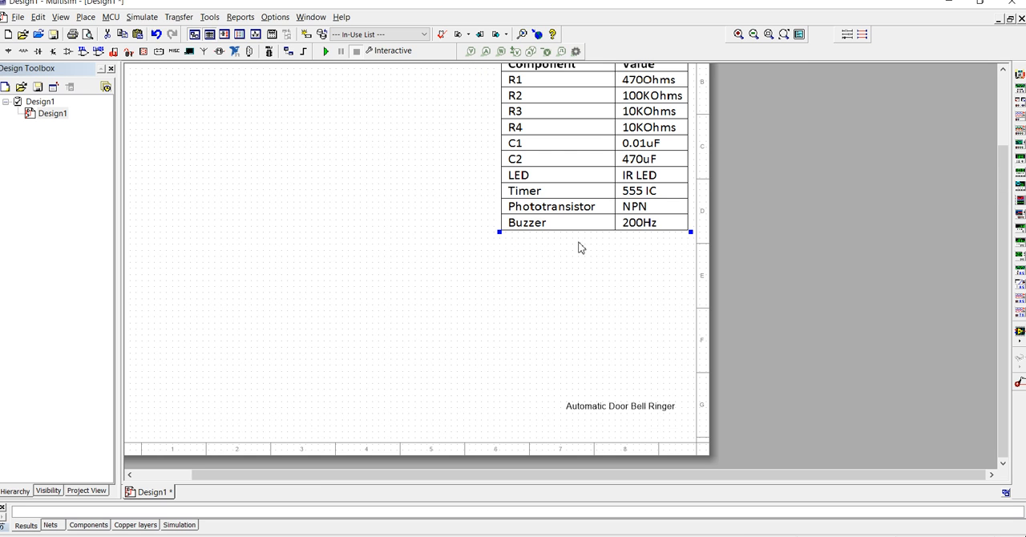
pyautogui.moveTo(1002, 251); pyautogui.dragTo(1002, 225)
pyautogui.moveTo(556, 477); pyautogui.dragTo(535, 475)
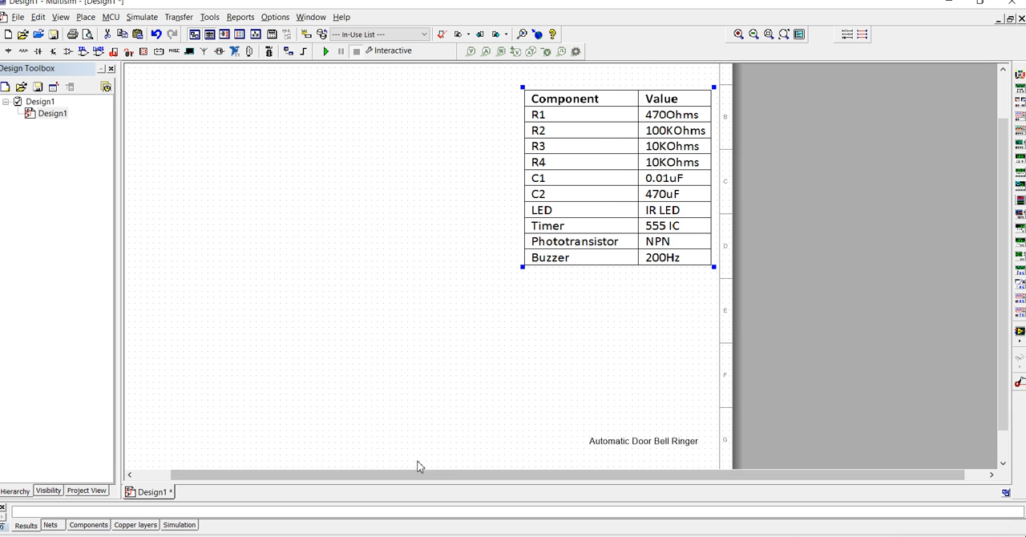
pyautogui.moveTo(417, 479); pyautogui.dragTo(377, 479)
pyautogui.click(719, 404)
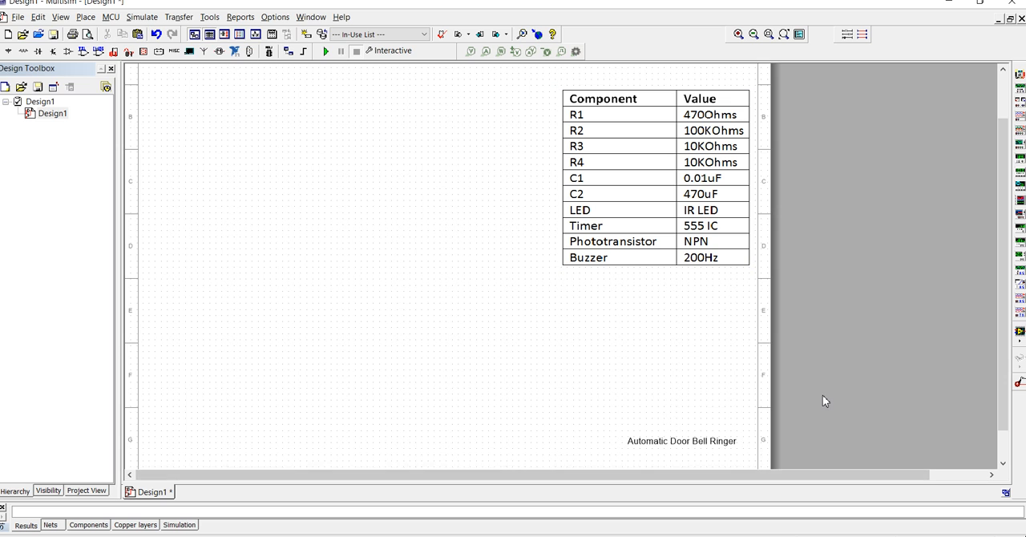
pyautogui.hotkey('ctrl', 'w')
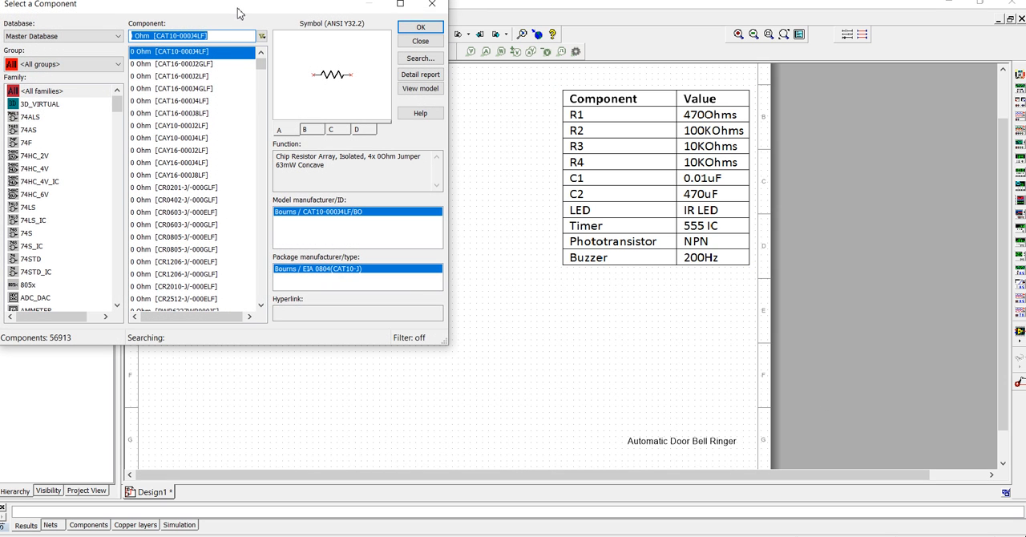
pyautogui.moveTo(241, 12); pyautogui.dragTo(317, 86)
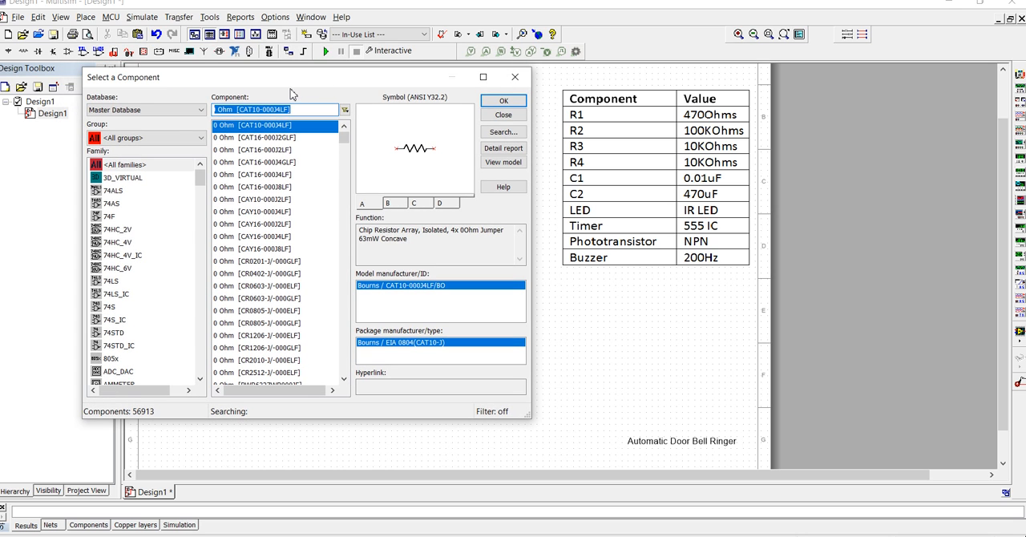
pyautogui.moveTo(294, 88); pyautogui.dragTo(405, 218)
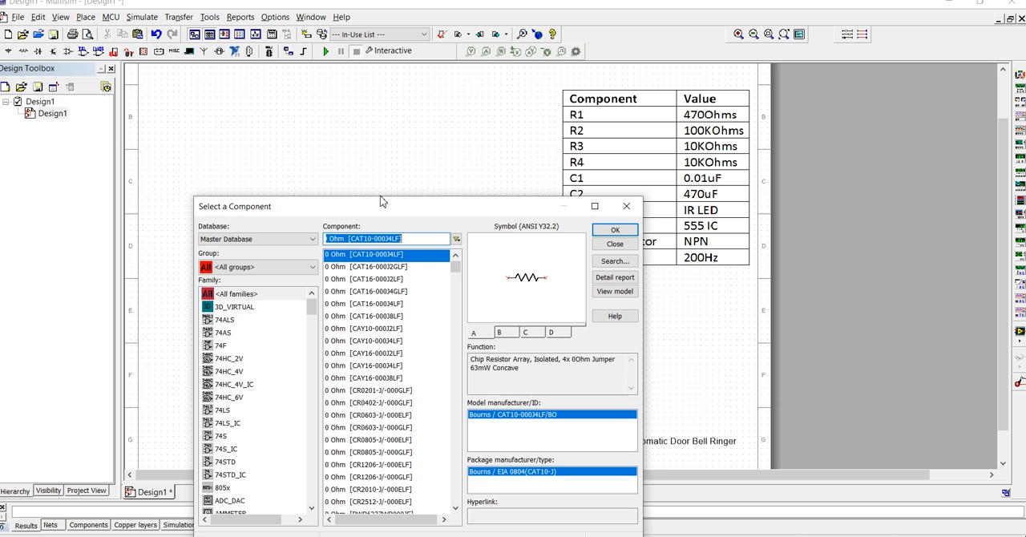
pyautogui.moveTo(352, 210); pyautogui.dragTo(342, 164)
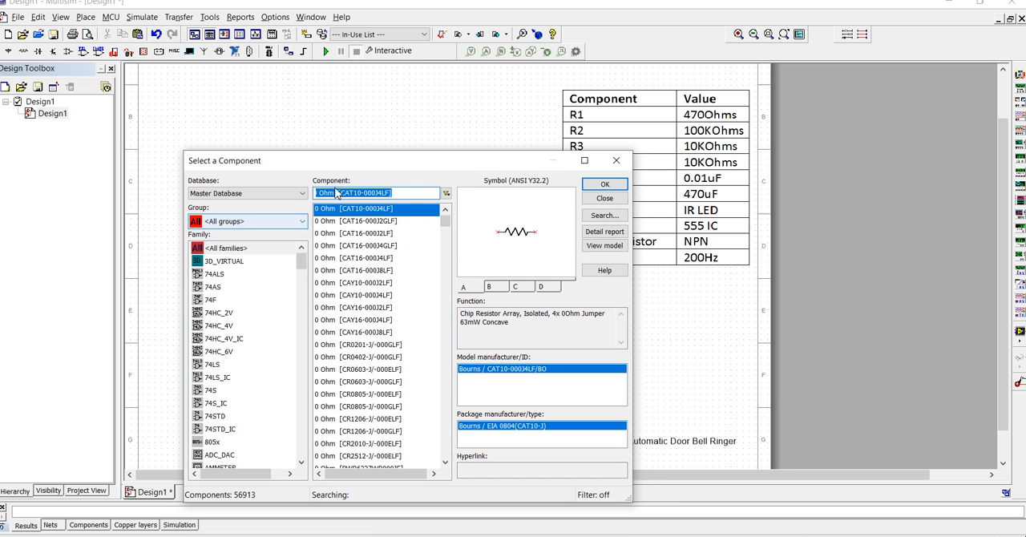
pyautogui.moveTo(405, 170); pyautogui.dragTo(621, 328)
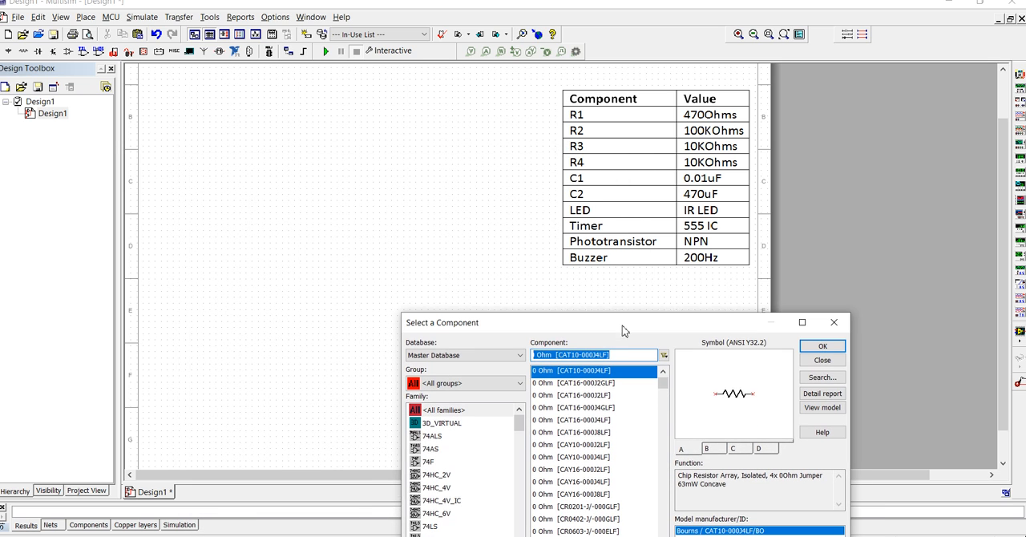
# - Search the component database for buzz and place the BUZZER in the open area below the component value table
pyautogui.click(618, 352)
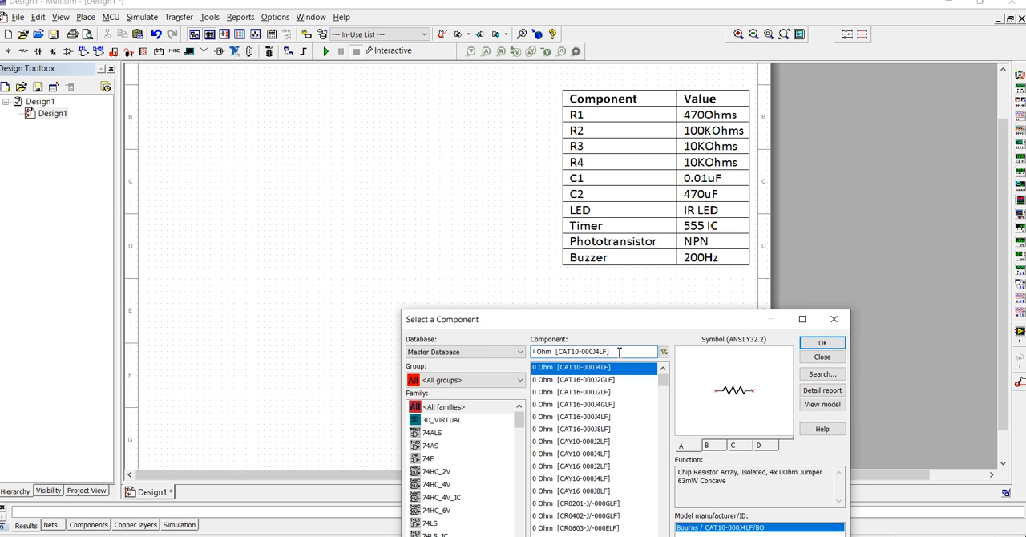
pyautogui.hotkey('ctrl', 'a')
pyautogui.write('b')
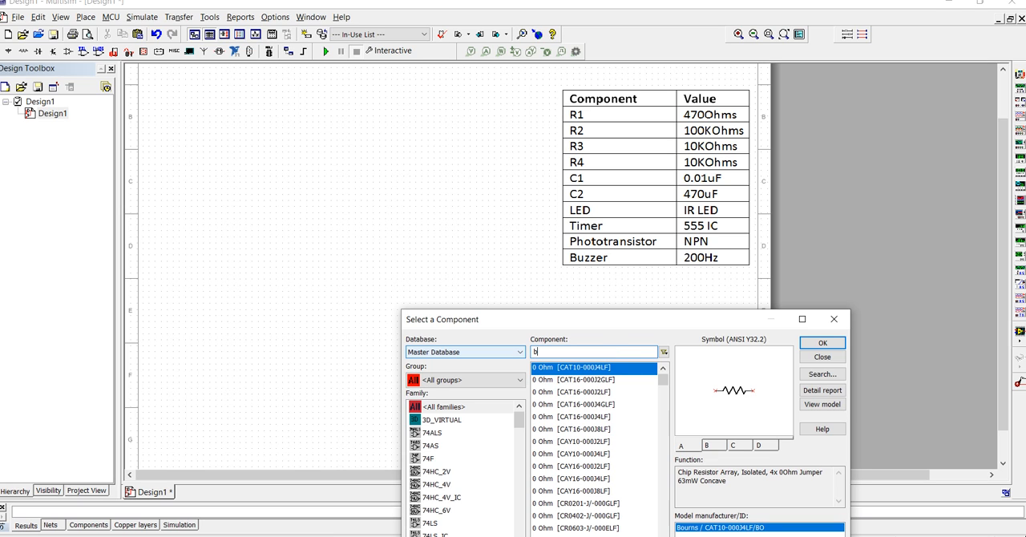
pyautogui.write('UZ')
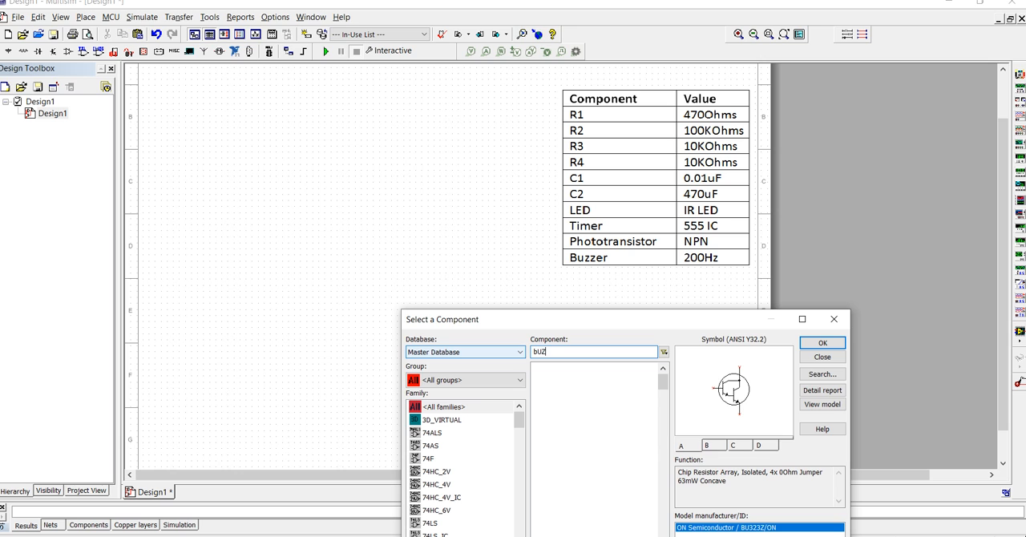
pyautogui.write('Z')
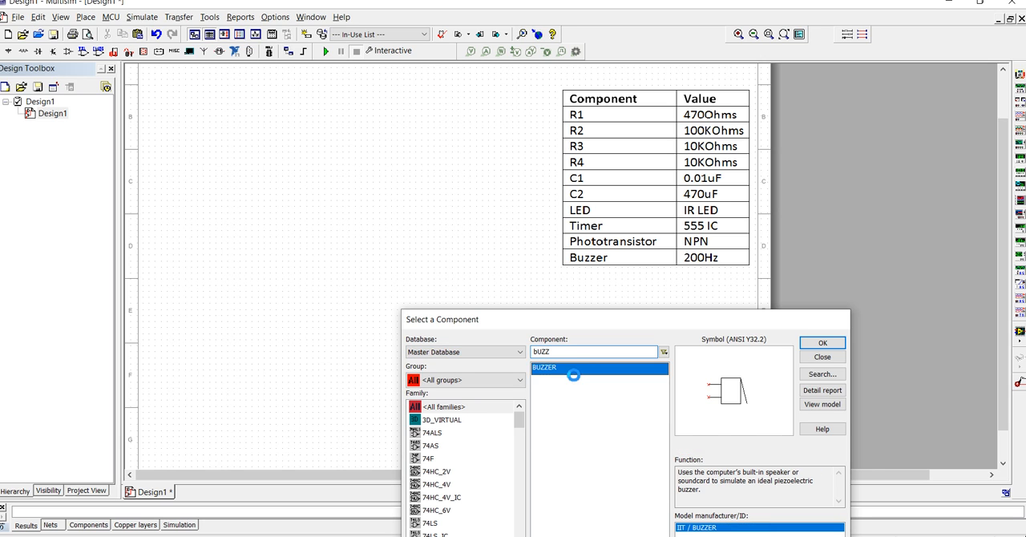
pyautogui.doubleClick(573, 370)
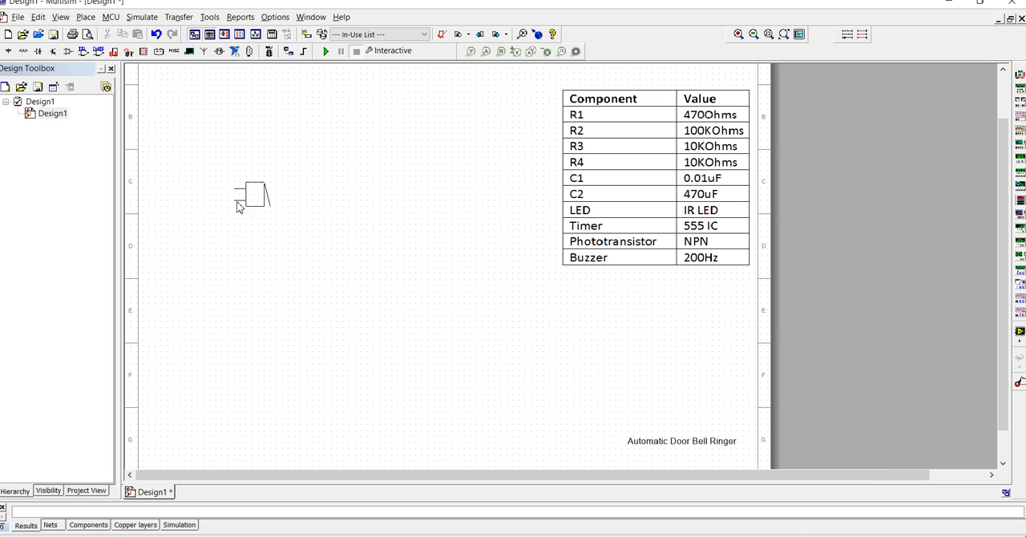
pyautogui.click(492, 368)
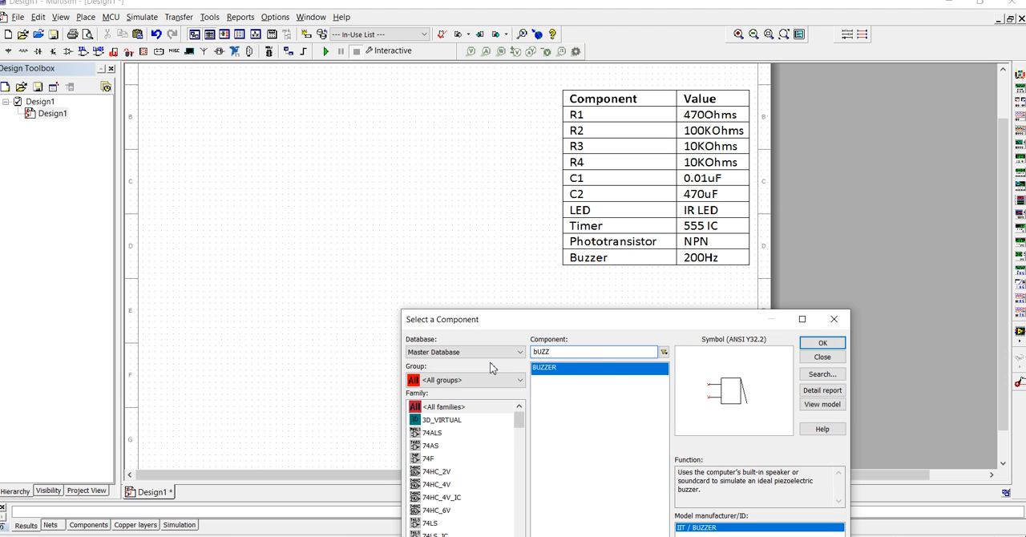
# - Search all component groups in the Master Database for photo
pyautogui.moveTo(588, 357); pyautogui.dragTo(537, 355)
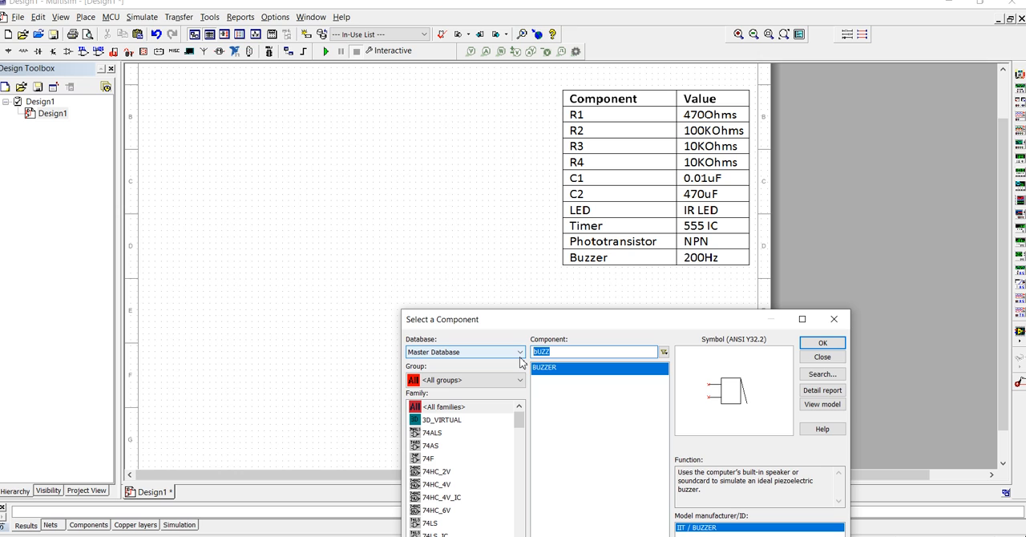
pyautogui.write('ph')
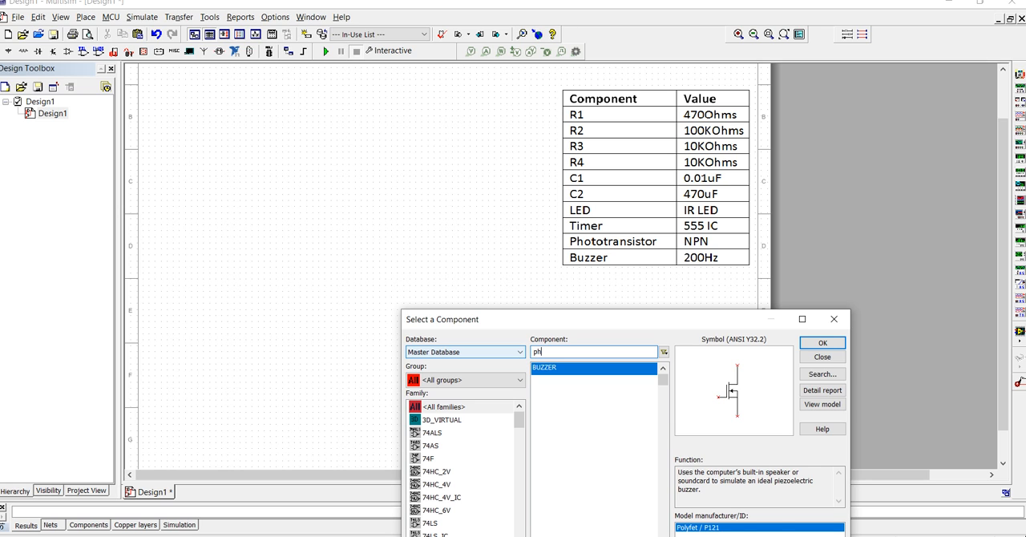
pyautogui.write('o')
pyautogui.press('BackSpace')
pyautogui.press('BackSpace')
pyautogui.press('BackSpace')
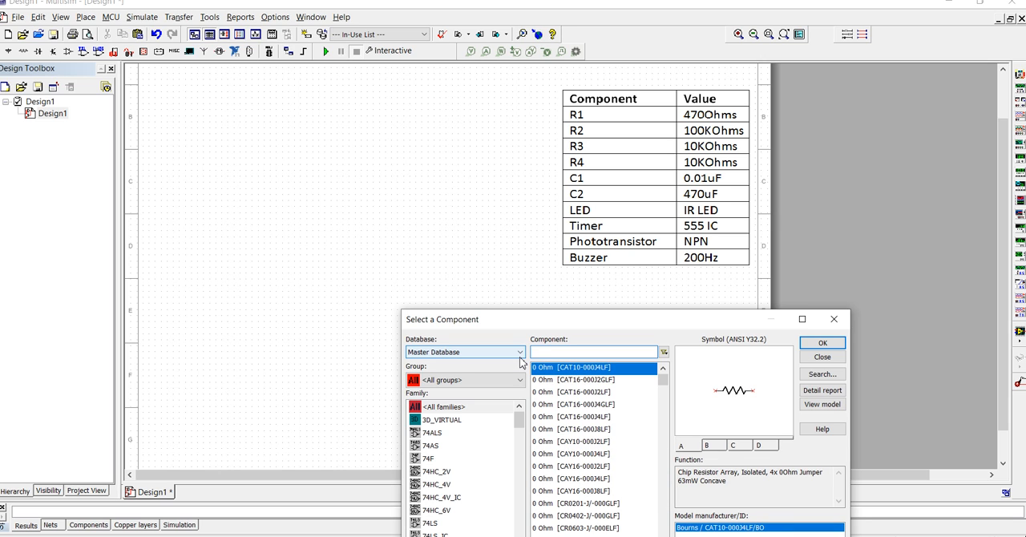
pyautogui.write('phot')
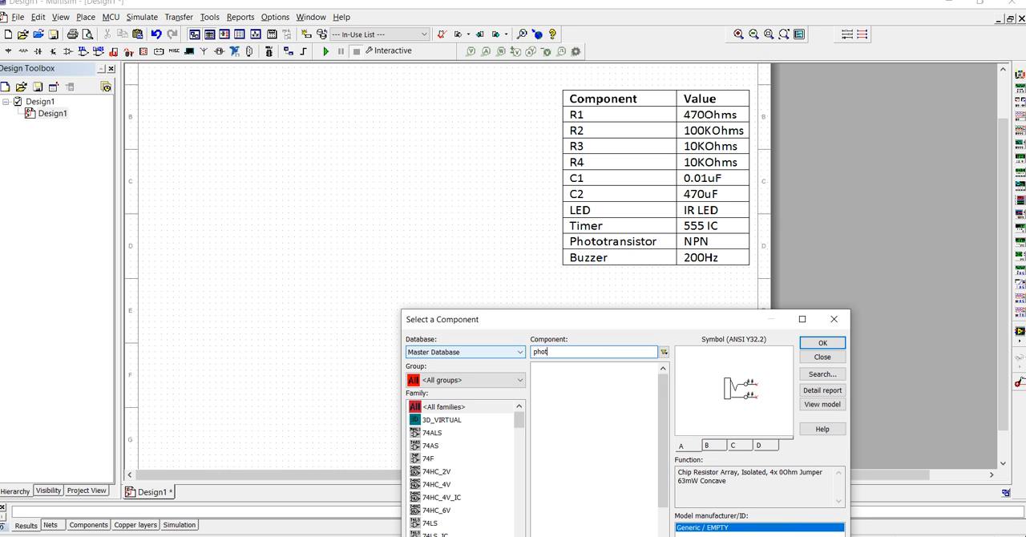
pyautogui.write('o')
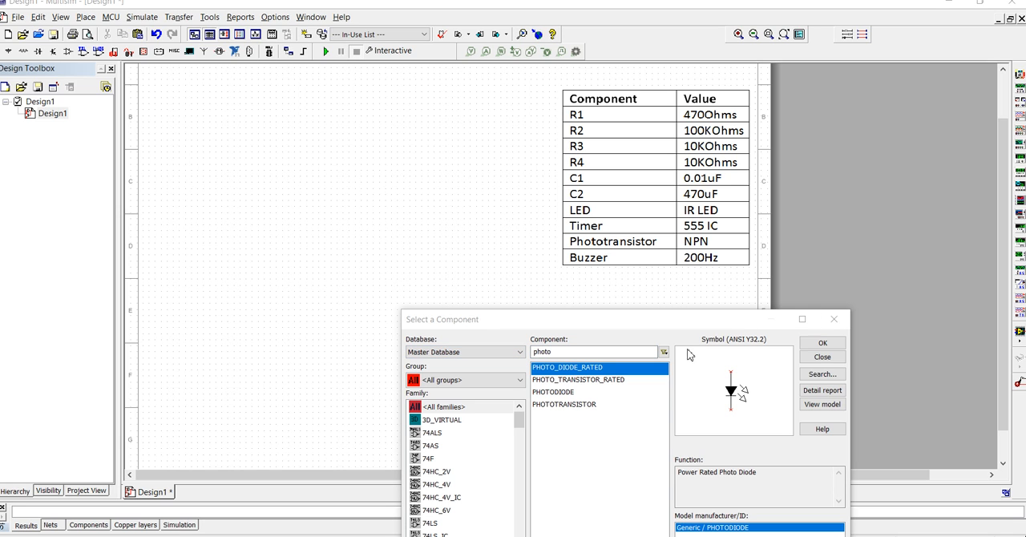
# - Compare the photodiode and phototransistor symbols and place a PHOTOTRANSISTOR just above the buzzer
pyautogui.click(593, 405)
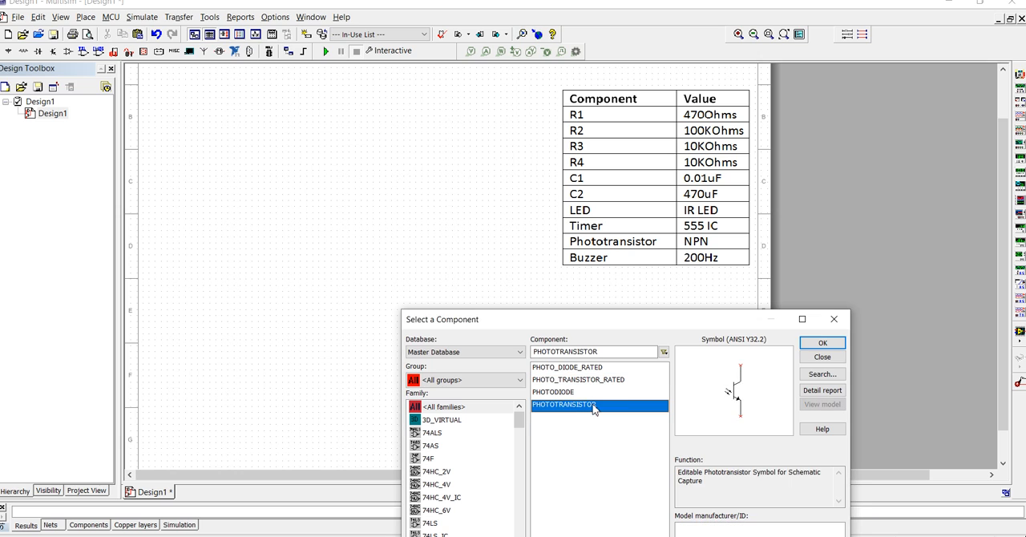
pyautogui.click(540, 394)
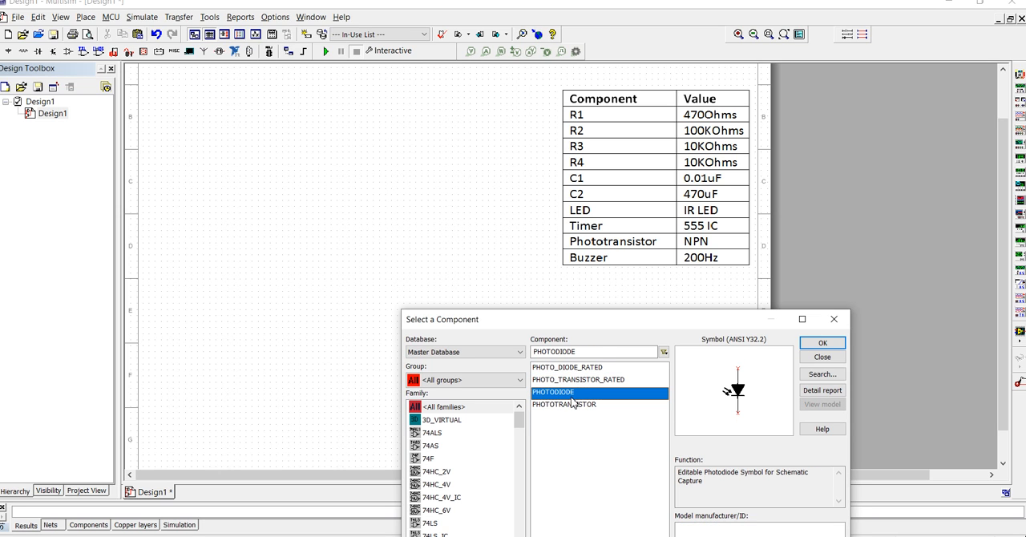
pyautogui.click(572, 406)
pyautogui.click(580, 380)
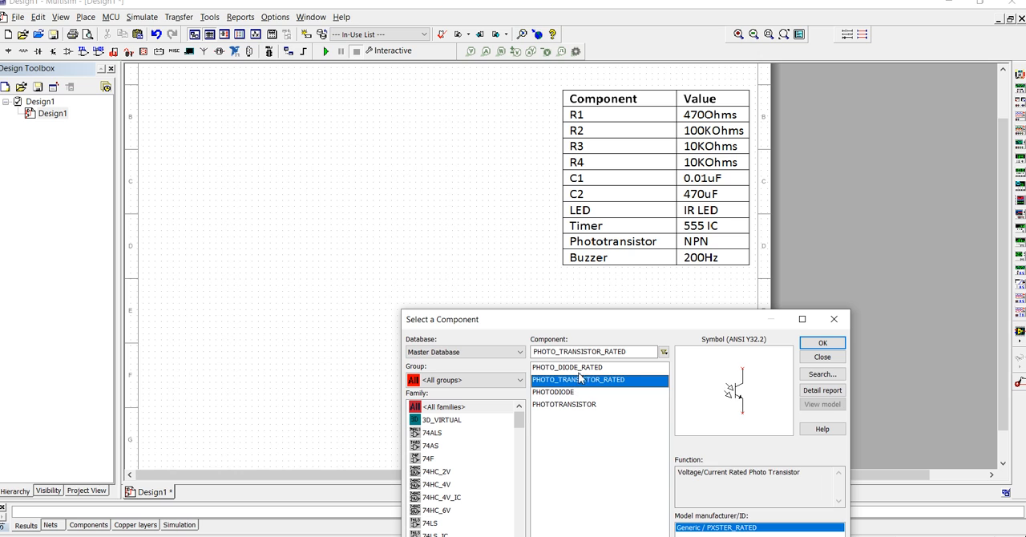
pyautogui.click(581, 368)
pyautogui.click(580, 382)
pyautogui.click(582, 410)
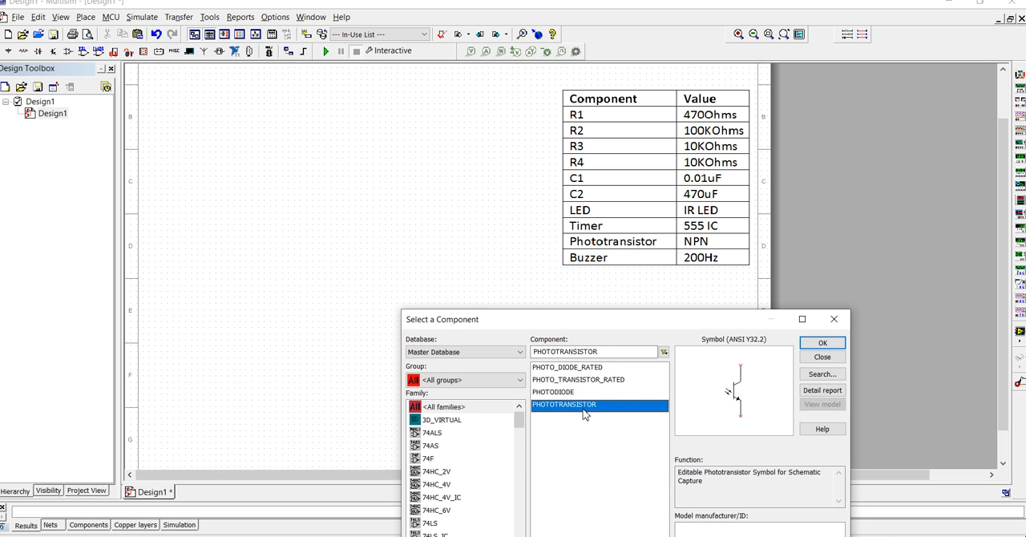
pyautogui.doubleClick(584, 408)
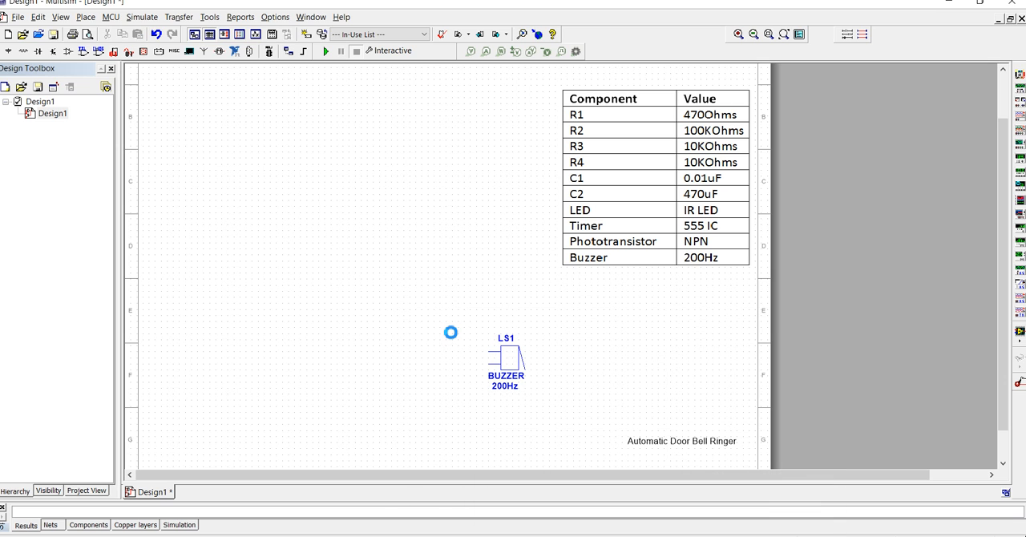
pyautogui.click(451, 329)
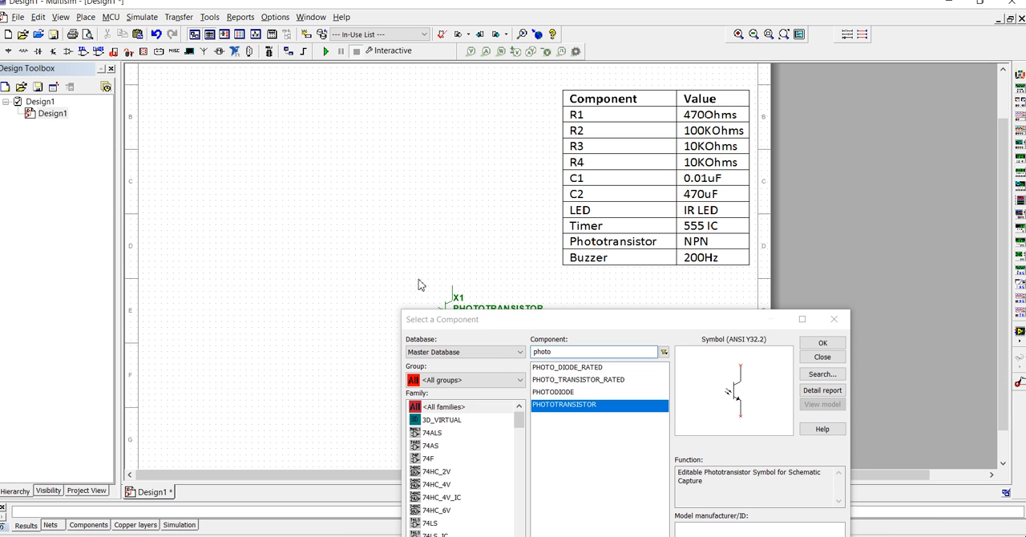
# - Place a PHOTO_TRANSISTOR_RATED component on the sheet, up and to the left of the buzzer
pyautogui.click(557, 381)
pyautogui.doubleClick(558, 382)
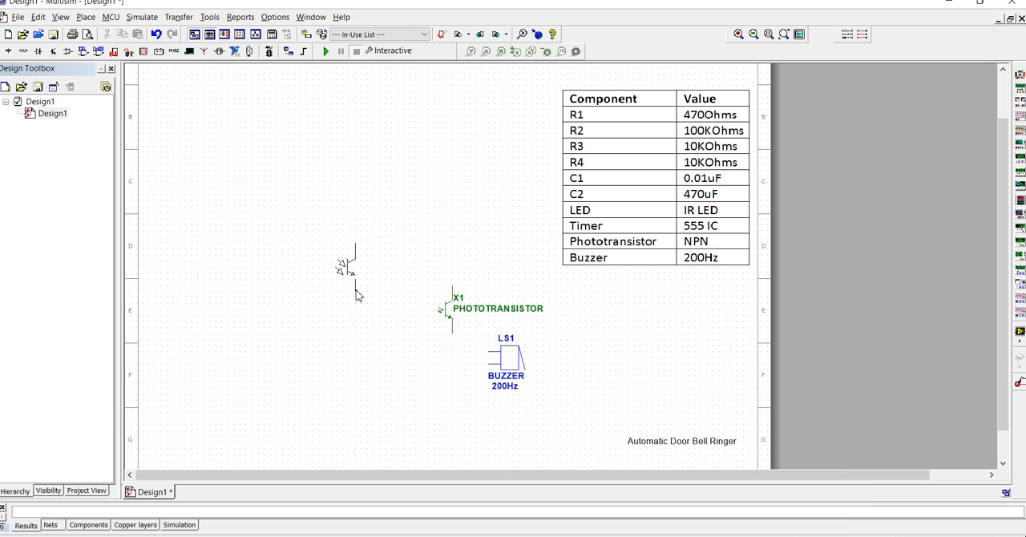
pyautogui.click(355, 290)
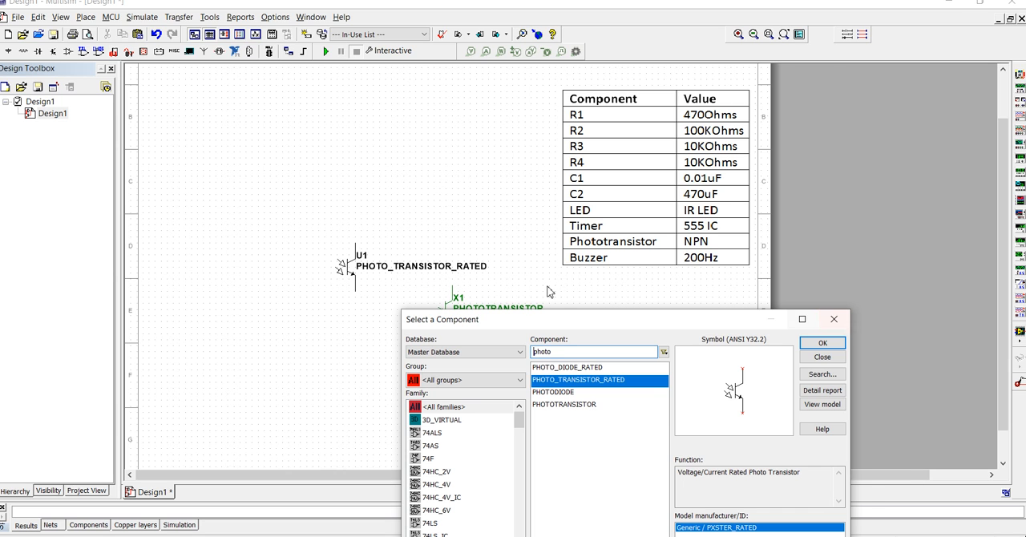
# - Delete the unrated PHOTOTRANSISTOR above the buzzer and shift the rated phototransistor slightly toward the buzzer
pyautogui.moveTo(561, 320); pyautogui.dragTo(537, 376)
pyautogui.click(470, 323)
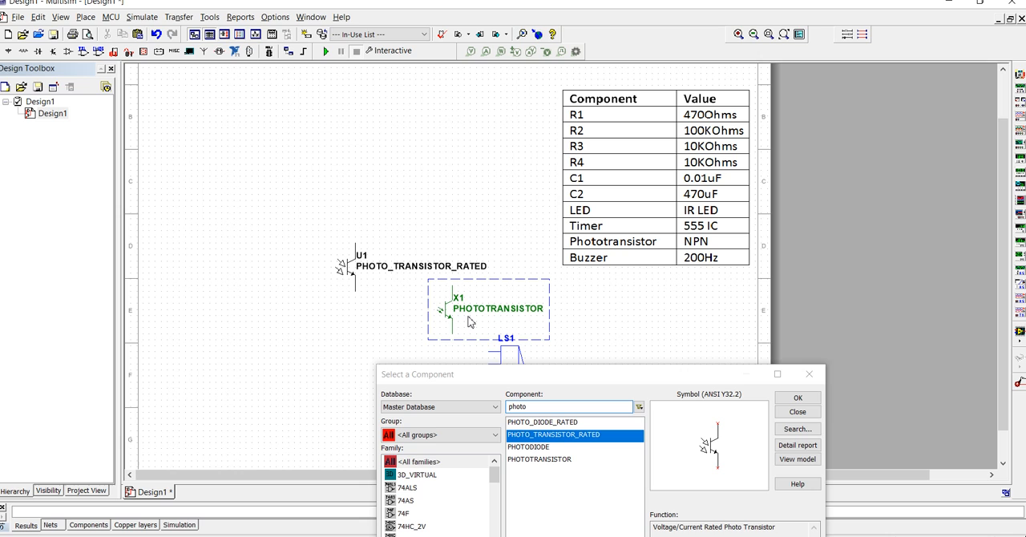
pyautogui.press('Delete')
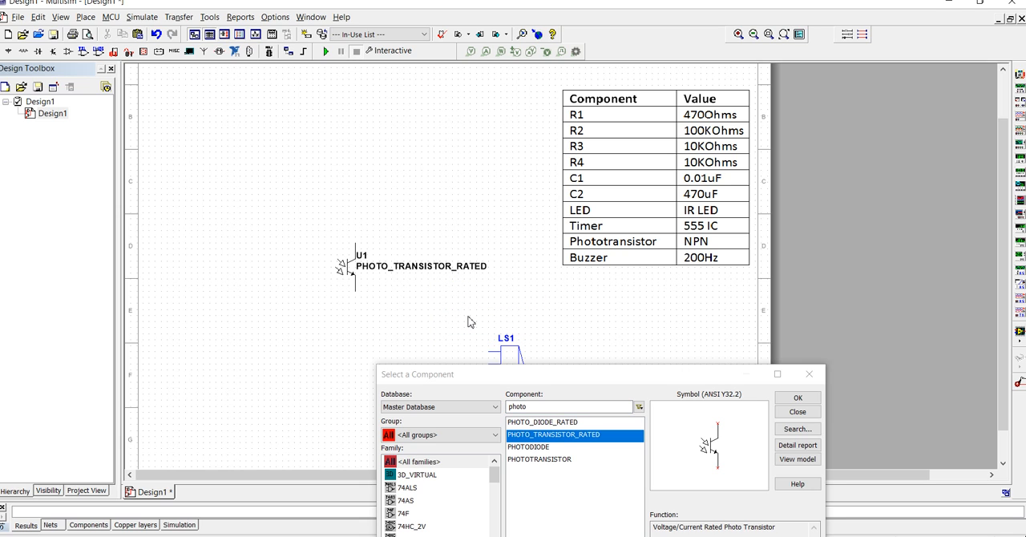
pyautogui.click(345, 274)
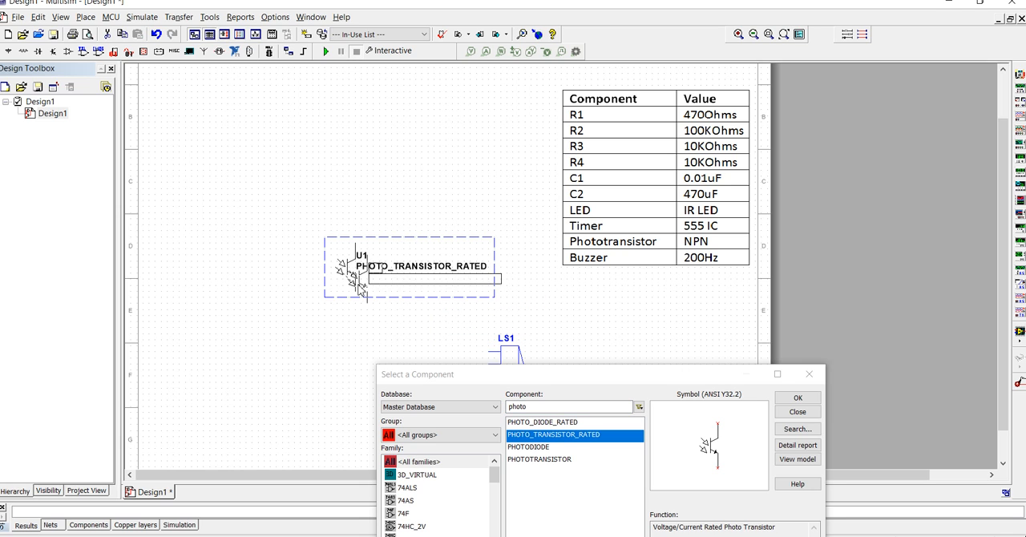
pyautogui.moveTo(345, 274); pyautogui.dragTo(357, 286)
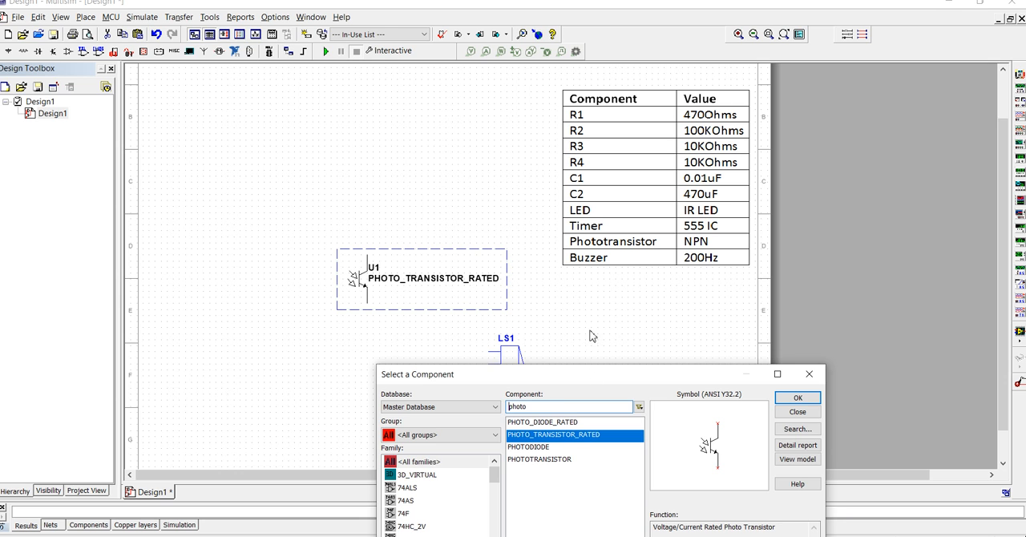
# - Search the Master Database for lm555 and place an LM555CM timer above the rated phototransistor
pyautogui.moveTo(601, 378); pyautogui.dragTo(585, 266)
pyautogui.doubleClick(559, 295)
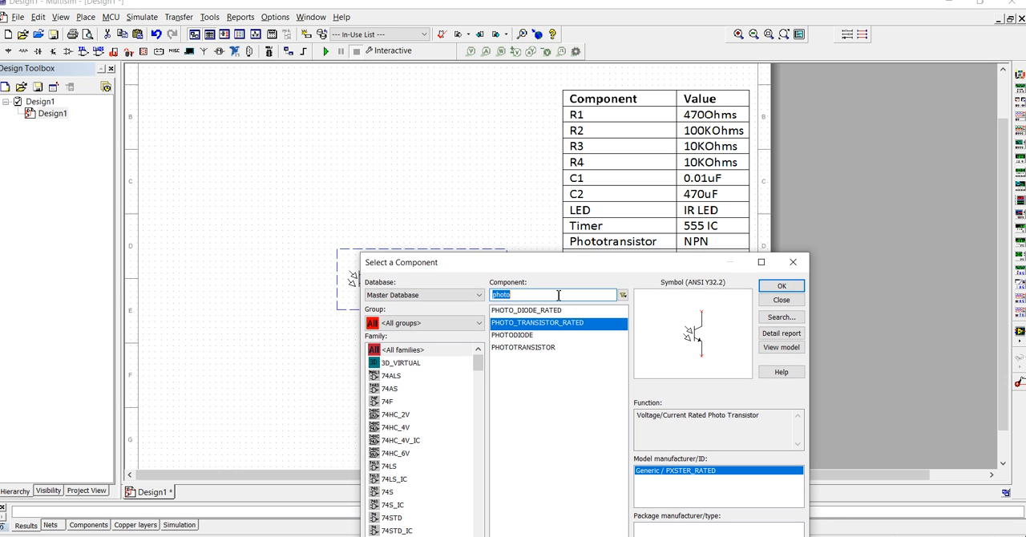
pyautogui.write('lm')
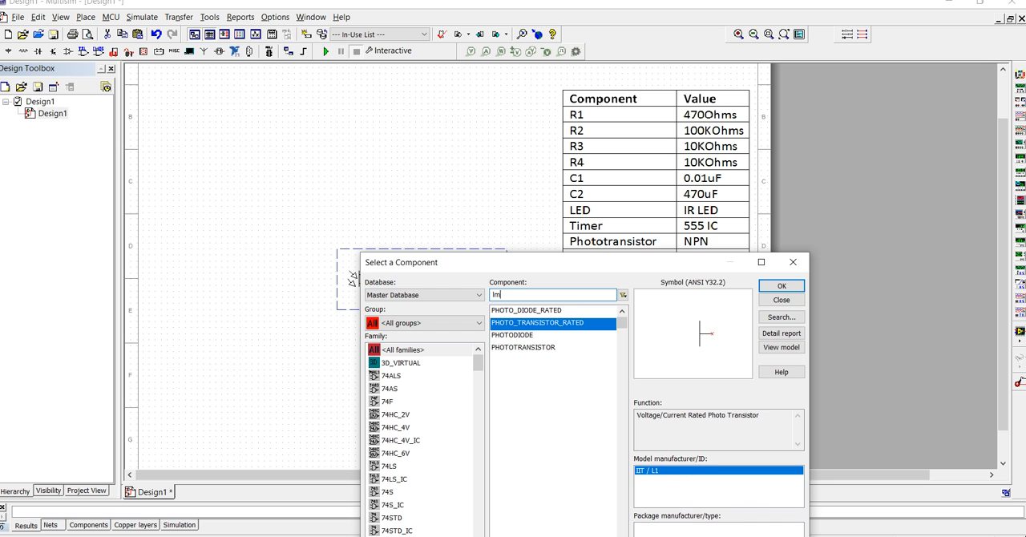
pyautogui.write('555')
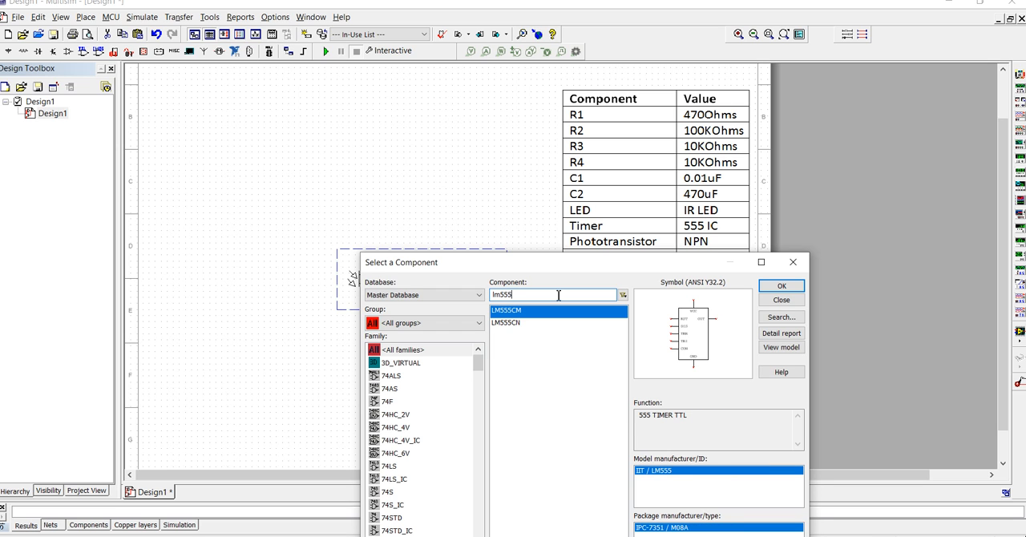
pyautogui.doubleClick(535, 311)
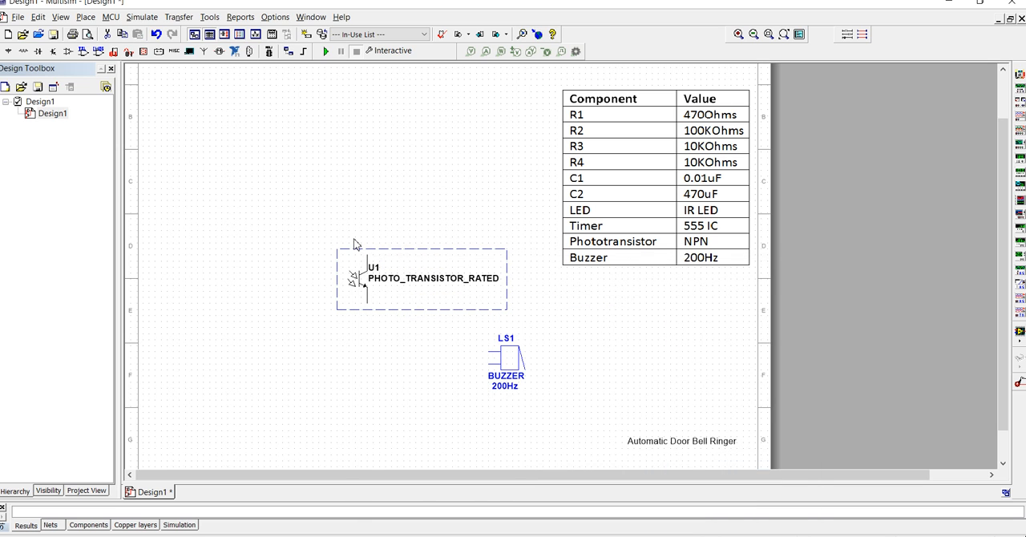
pyautogui.click(337, 207)
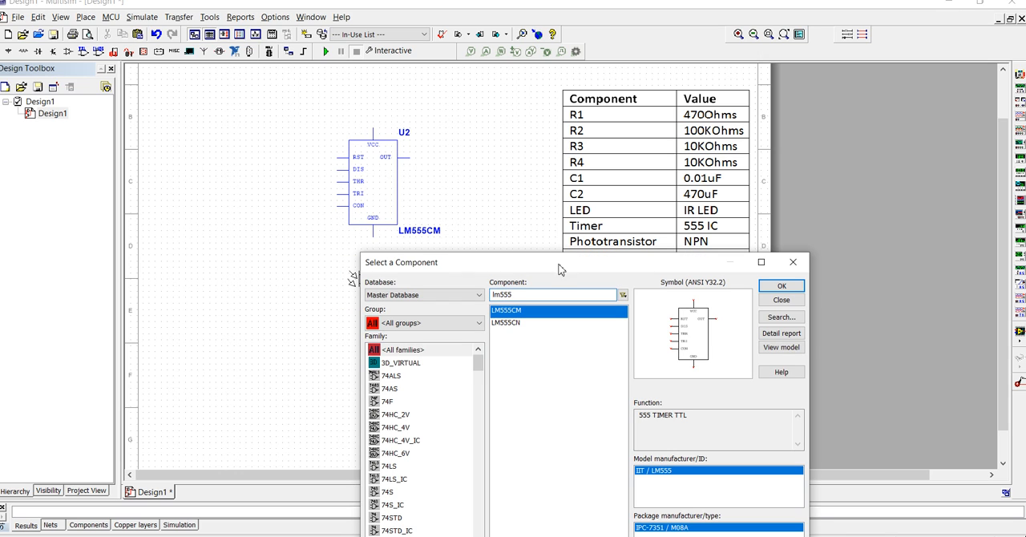
# - Search the components for bc547bp and place a BC547BP transistor just below the phototransistor
pyautogui.doubleClick(545, 293)
pyautogui.write('bc')
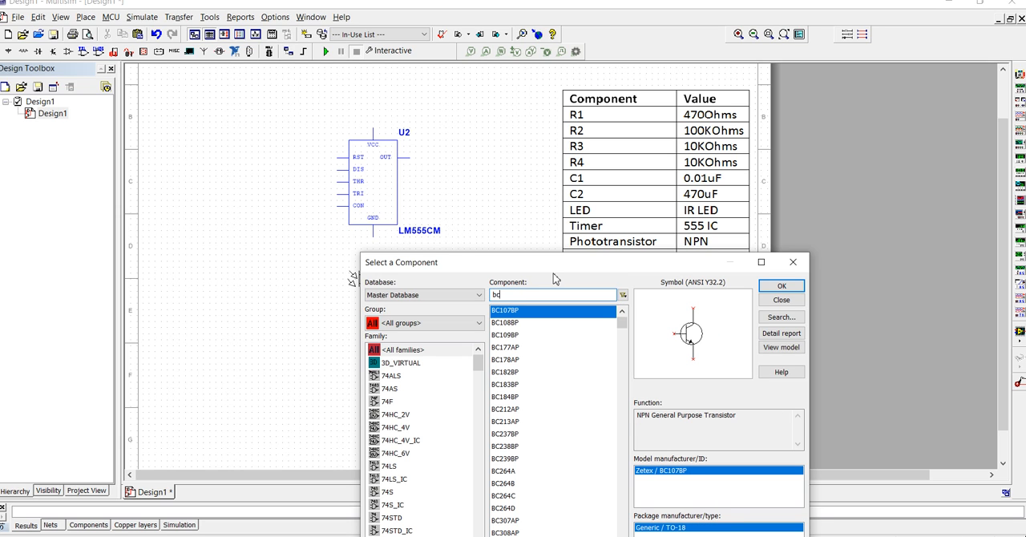
pyautogui.write('547')
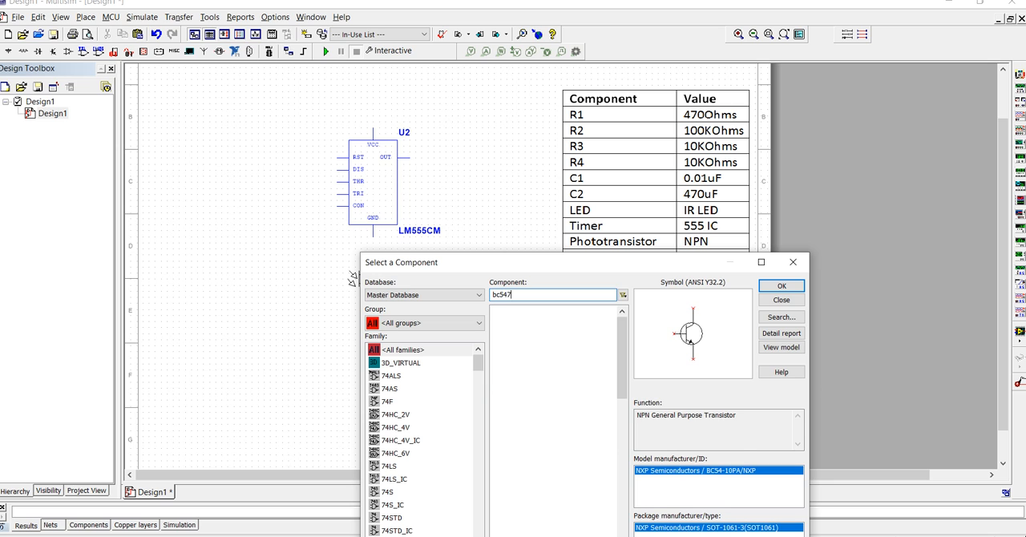
pyautogui.write('bp')
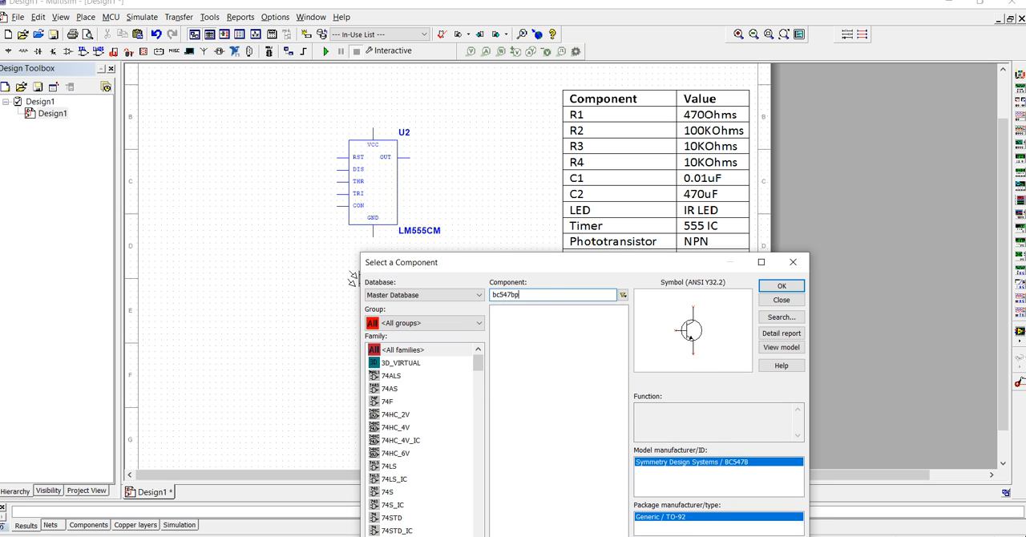
pyautogui.doubleClick(555, 311)
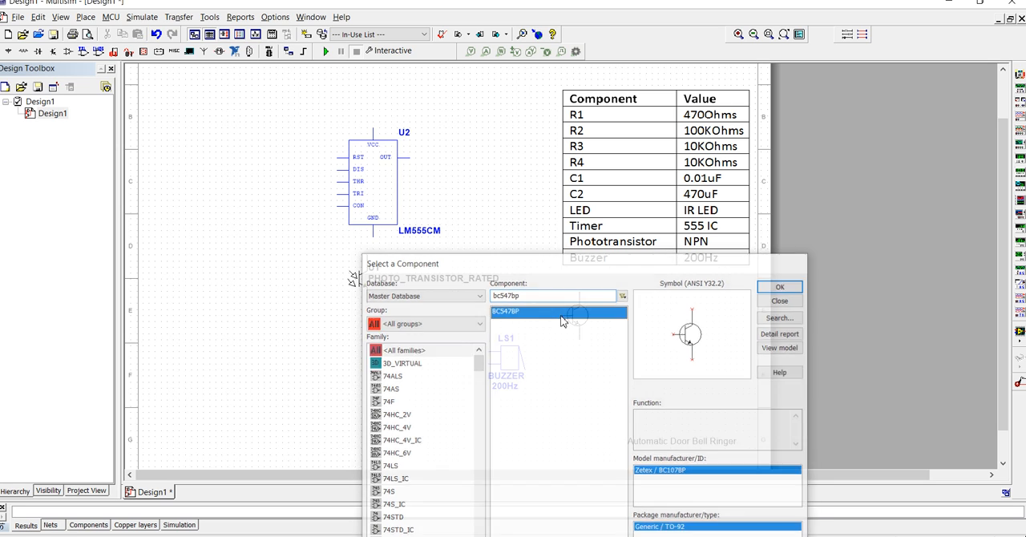
pyautogui.click(357, 347)
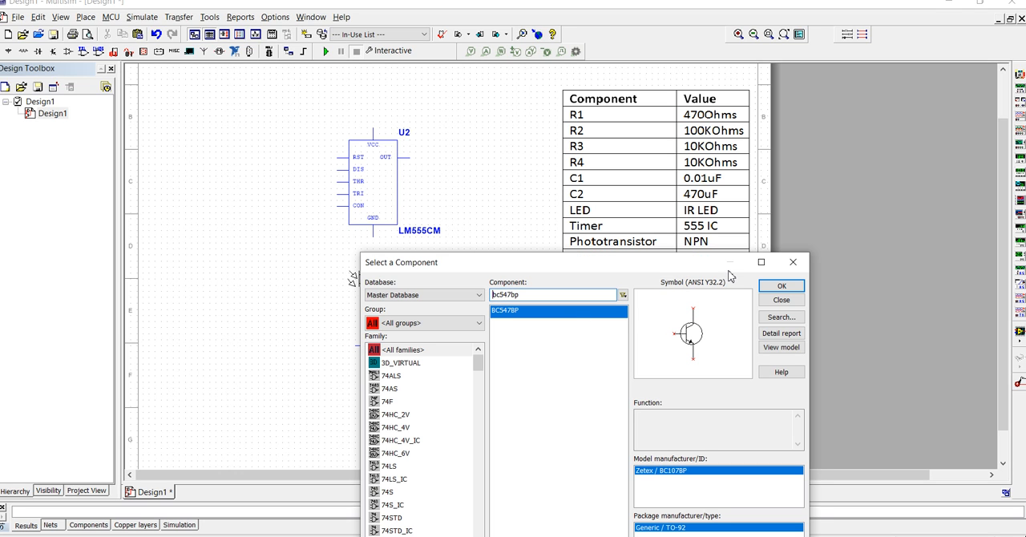
# - Place four 1 kΩ resistors from the Basic group in a row running from the sheet's upper left to just above the timer
pyautogui.click(459, 324)
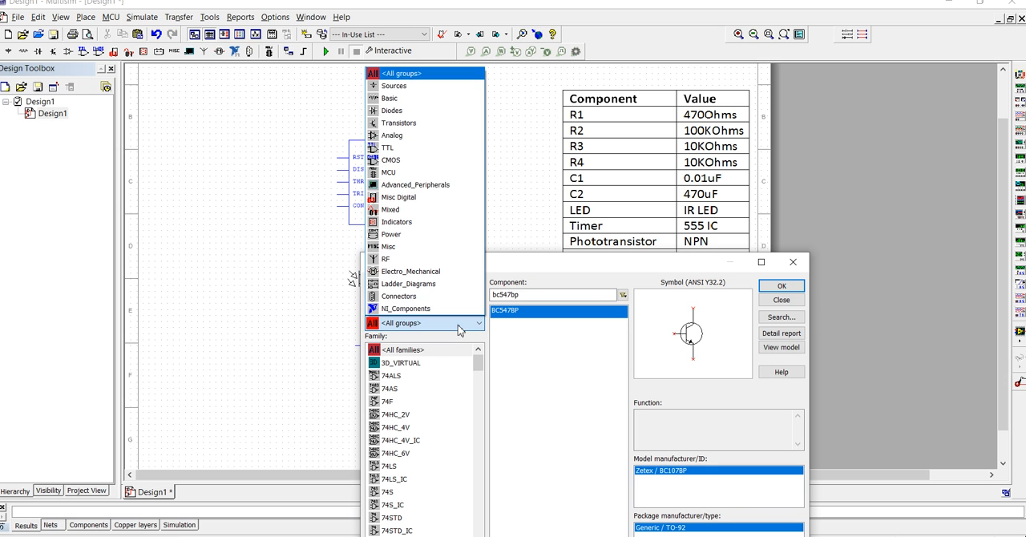
pyautogui.click(451, 99)
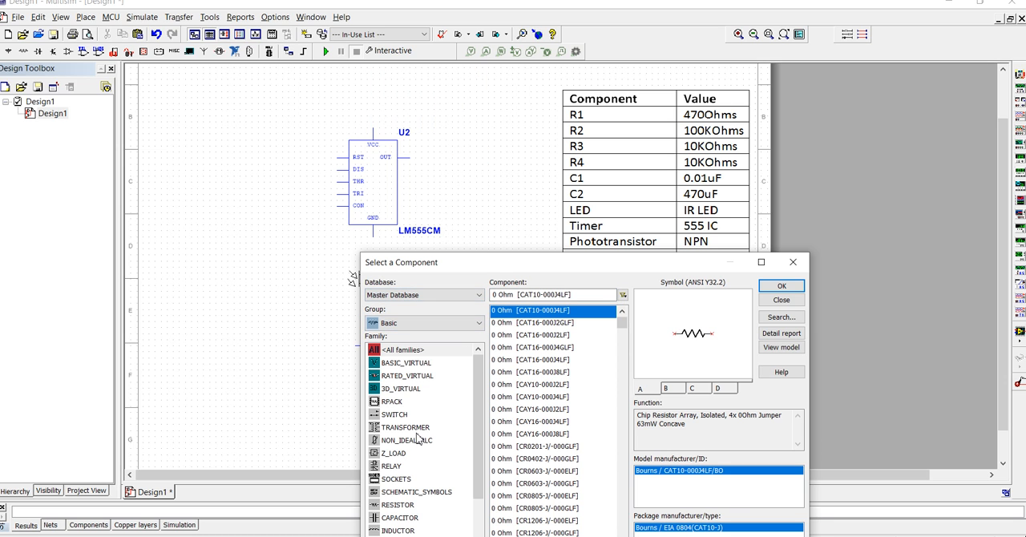
pyautogui.click(397, 505)
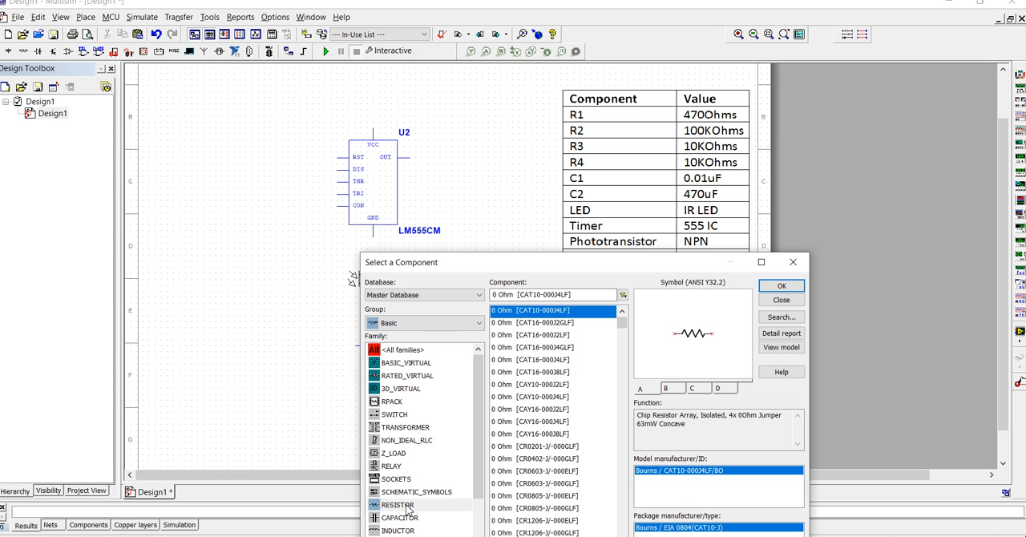
pyautogui.click(781, 287)
pyautogui.click(196, 125)
pyautogui.click(766, 290)
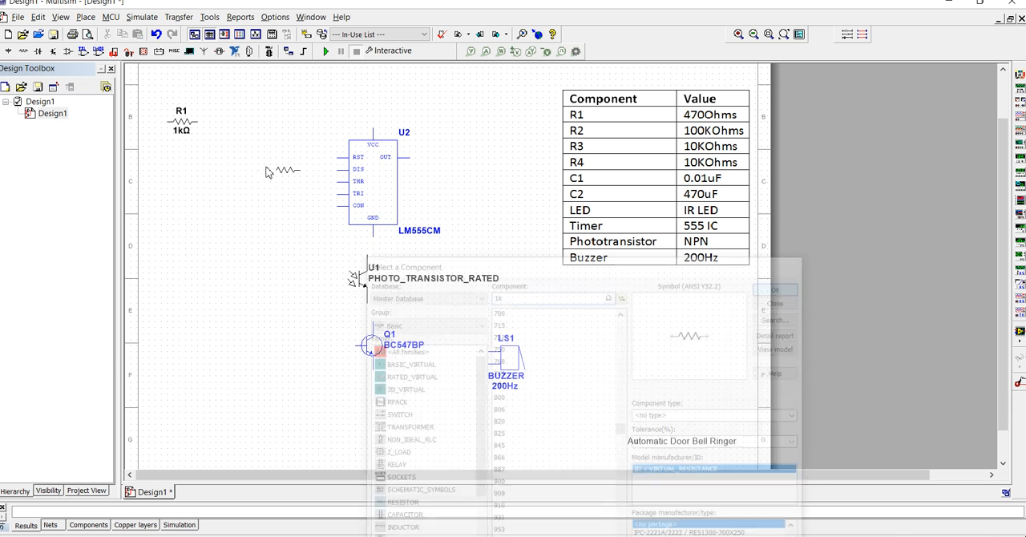
pyautogui.click(227, 126)
pyautogui.click(774, 289)
pyautogui.click(287, 126)
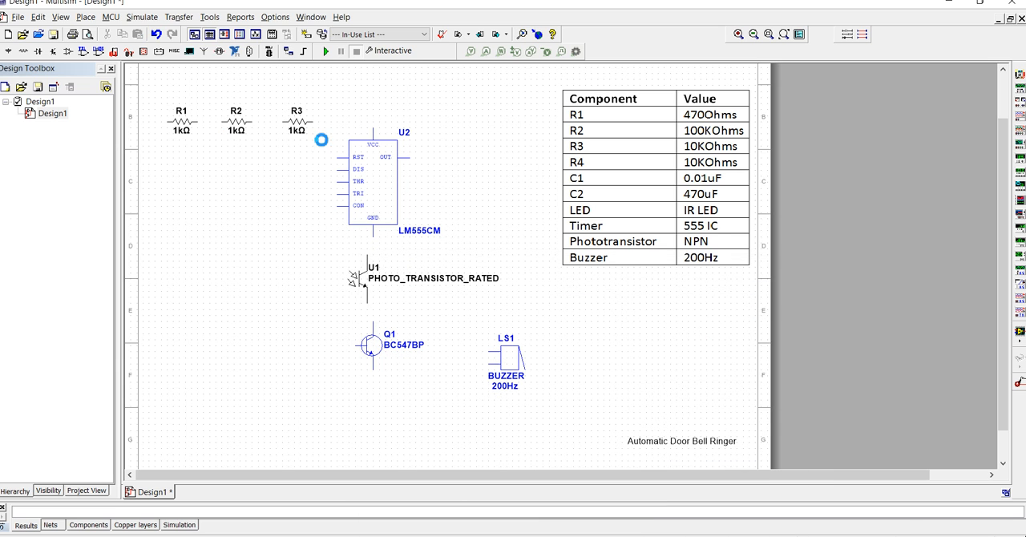
pyautogui.click(777, 286)
pyautogui.click(350, 114)
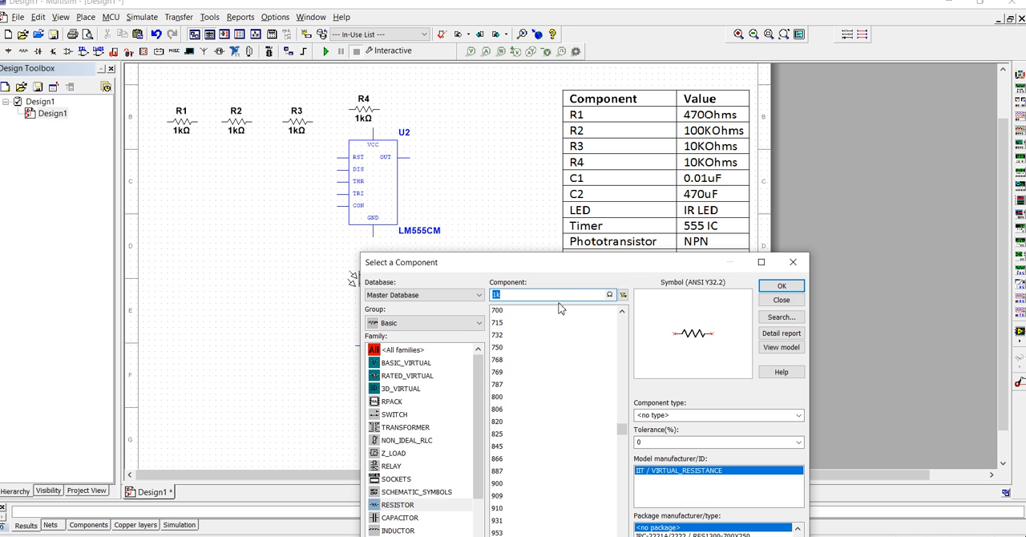
# - Place two 1 µF capacitors from the Basic group side by side below the first resistors
pyautogui.click(413, 520)
pyautogui.press('Return')
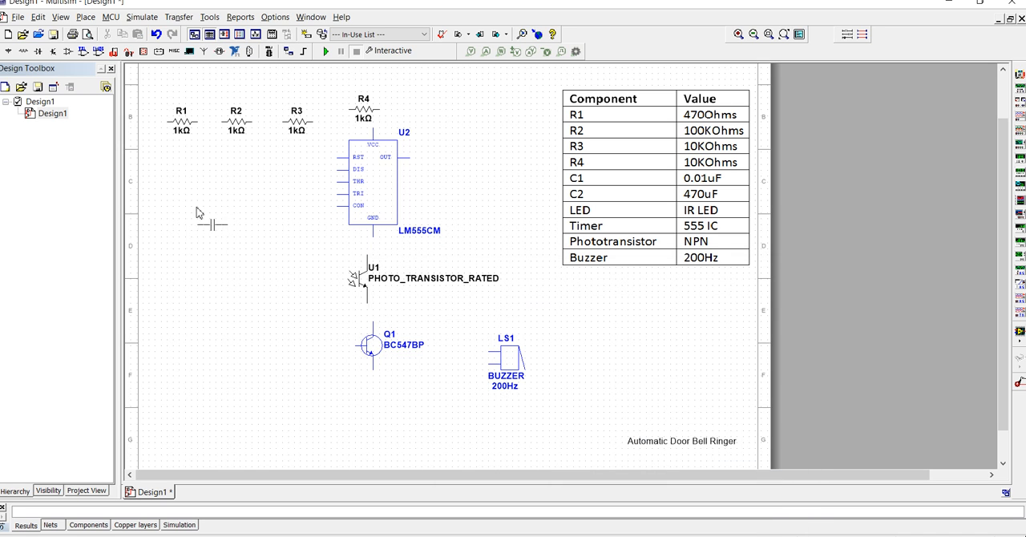
pyautogui.click(168, 170)
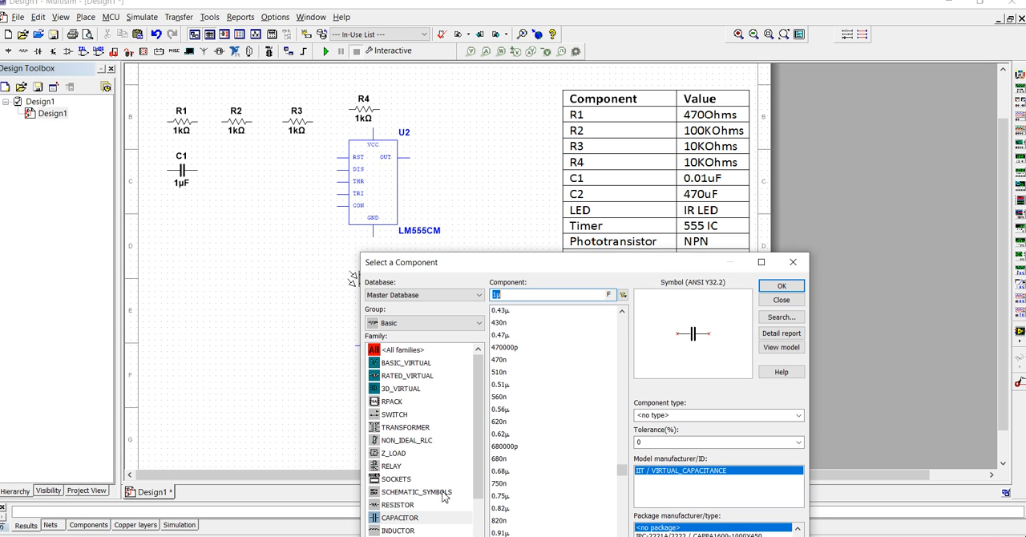
pyautogui.press('Return')
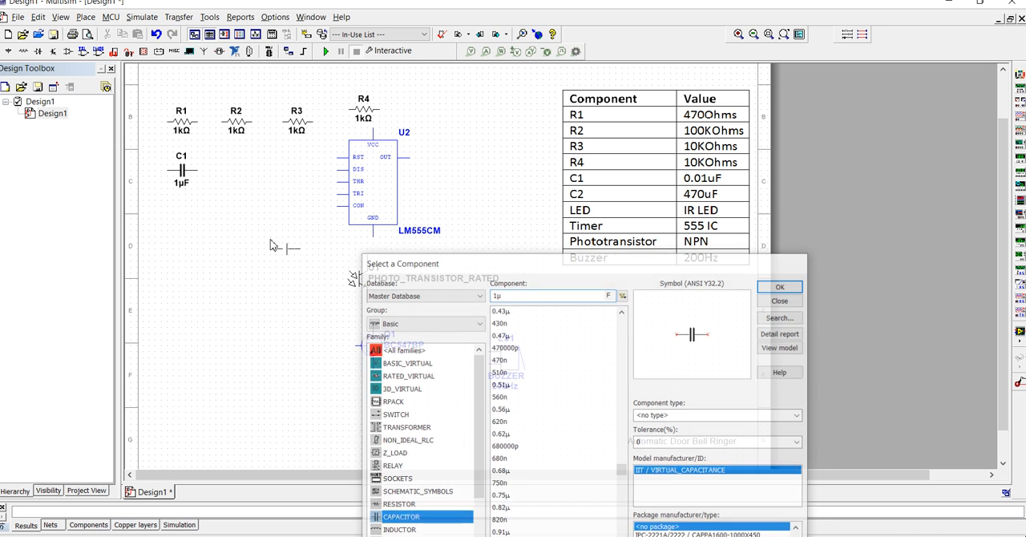
pyautogui.click(246, 170)
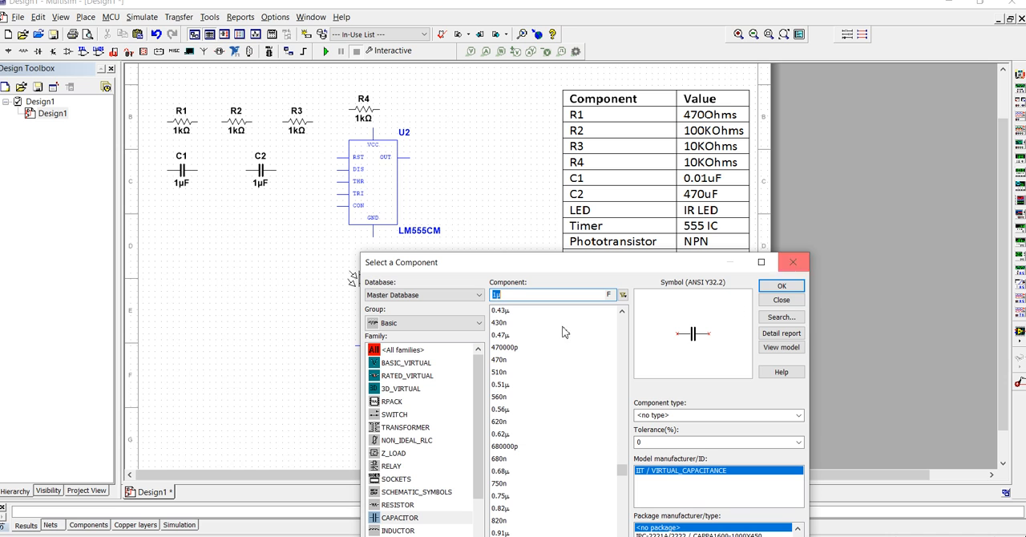
# - Place a VCC supply between the timer and the component table, with an analog GROUND just below it, and finish placing components
pyautogui.click(453, 325)
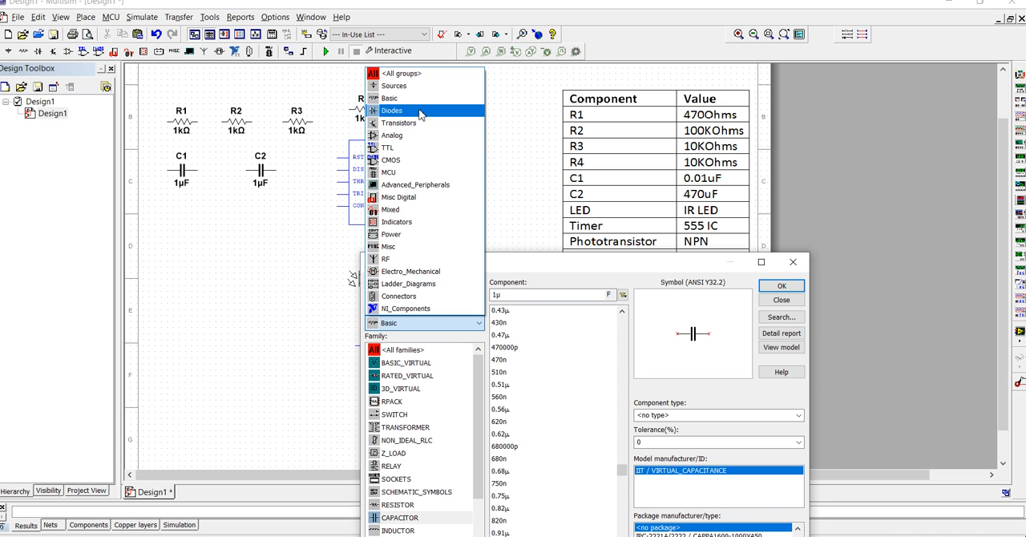
pyautogui.click(432, 85)
pyautogui.click(423, 363)
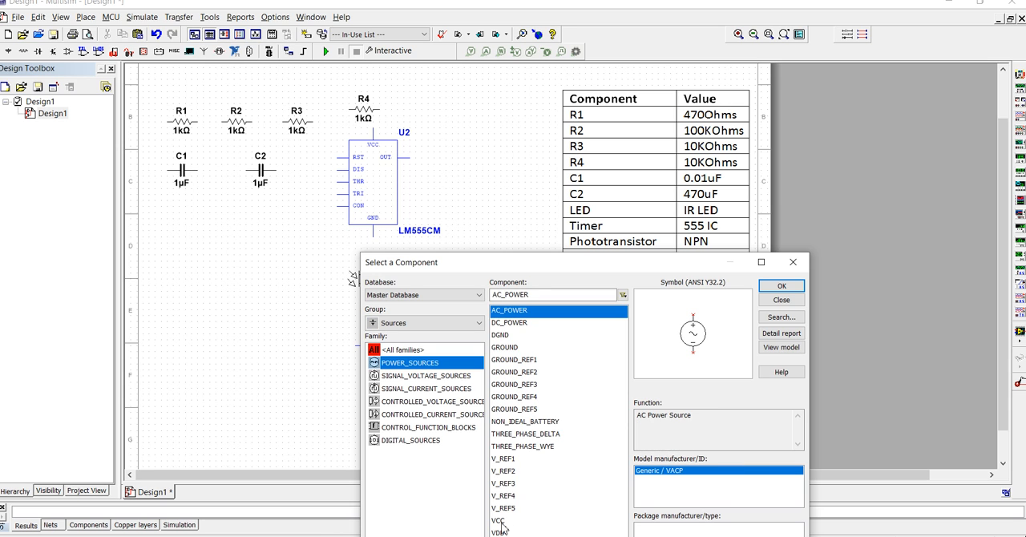
pyautogui.doubleClick(498, 521)
pyautogui.click(505, 138)
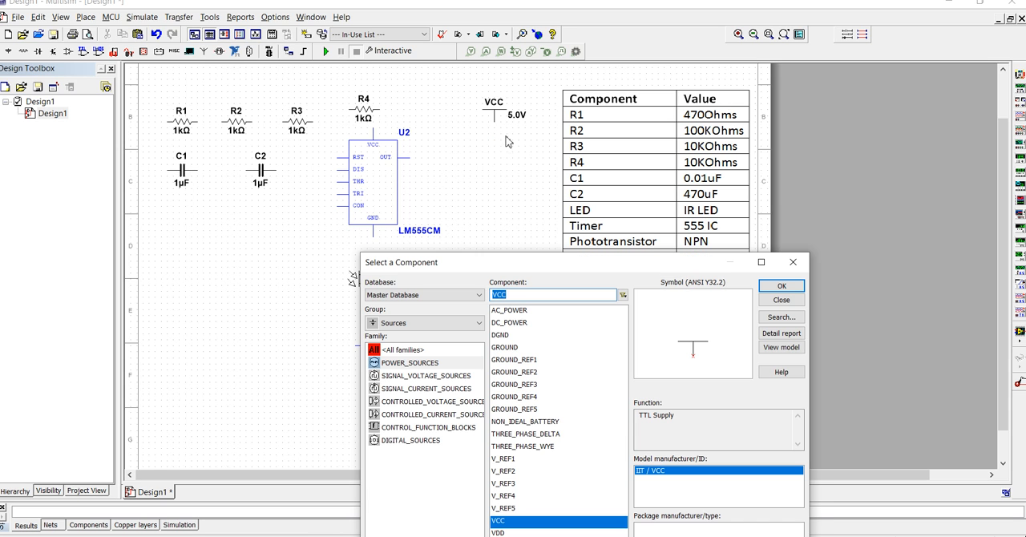
pyautogui.doubleClick(511, 347)
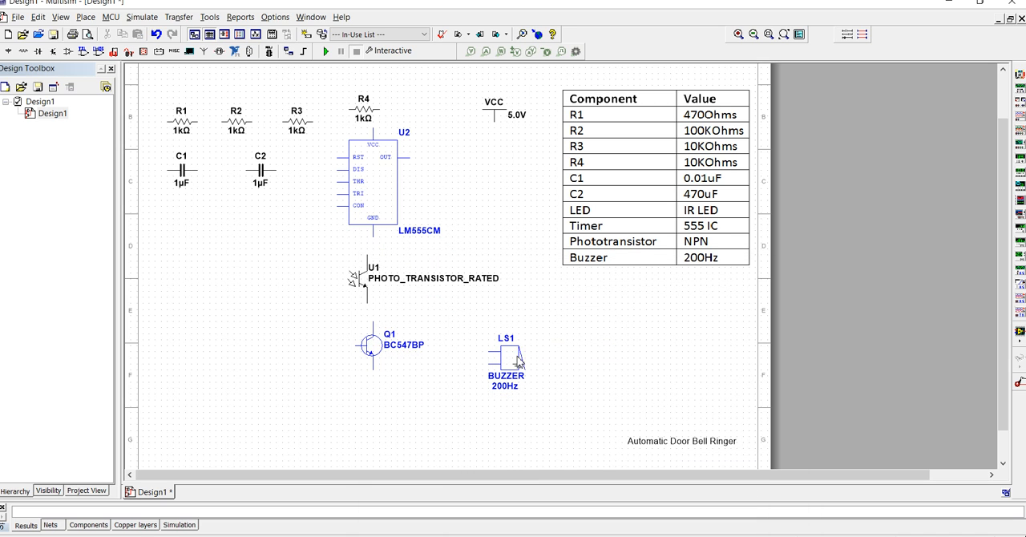
pyautogui.click(518, 135)
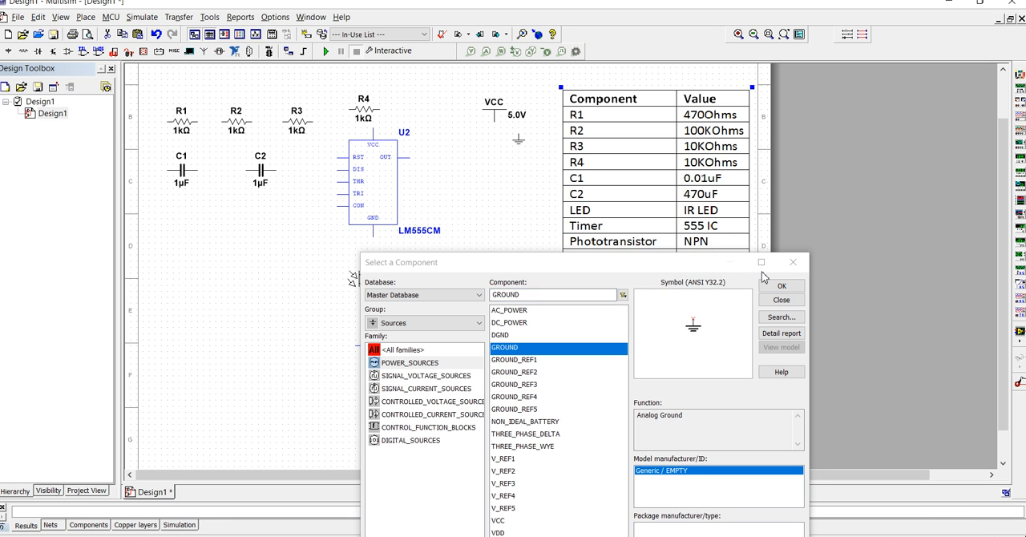
pyautogui.click(793, 262)
# - Shift the component table, phototransistor, BC547BP and buzzer down and to the right, and move the timer down beside the phototransistor
pyautogui.moveTo(572, 410); pyautogui.dragTo(542, 443)
pyautogui.click(626, 399)
pyautogui.moveTo(534, 389); pyautogui.dragTo(603, 411)
pyautogui.click(686, 443)
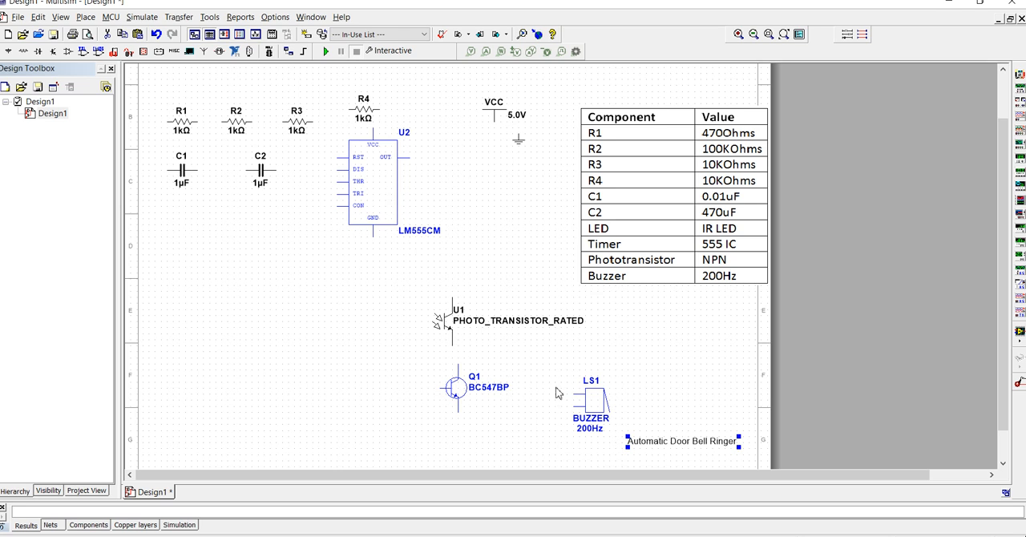
pyautogui.moveTo(340, 179); pyautogui.dragTo(341, 318)
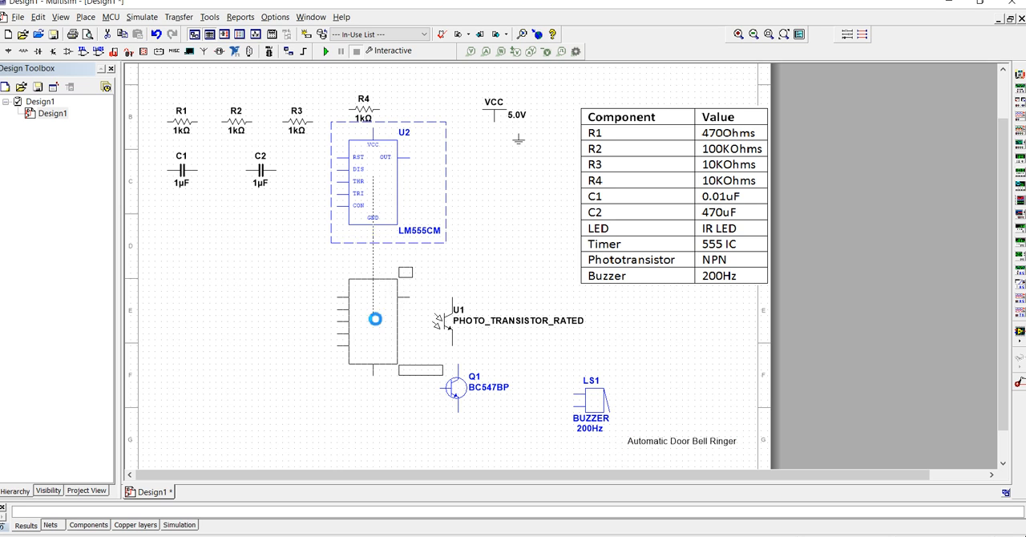
# - Set the resistance of R1 to 4700 Ω and of R2 to 100 kΩ
pyautogui.doubleClick(183, 127)
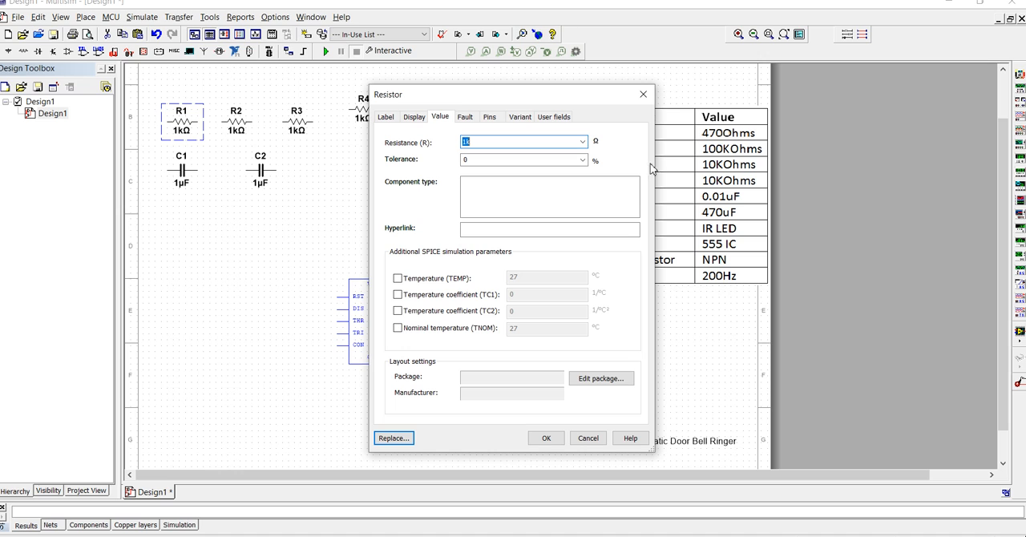
pyautogui.write('4700')
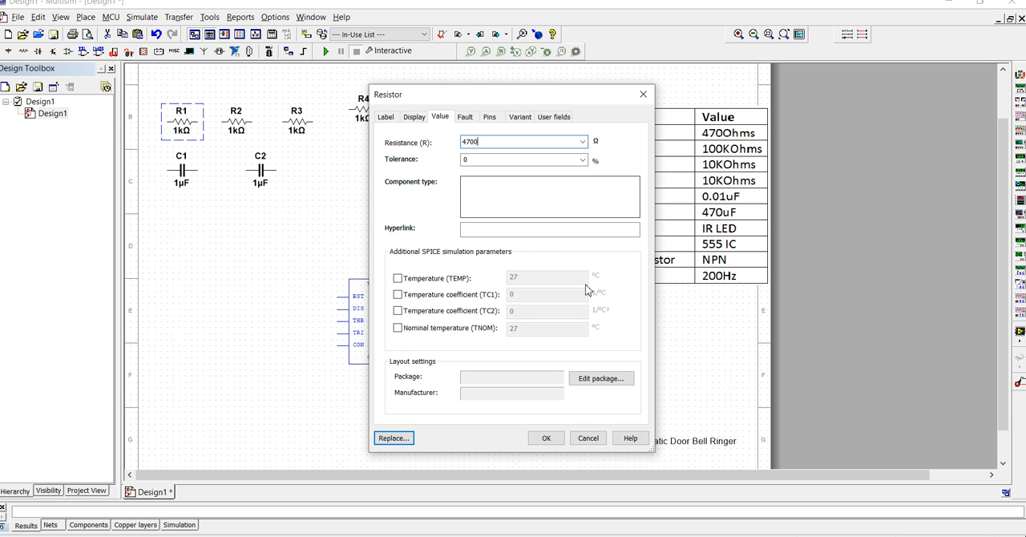
pyautogui.click(546, 437)
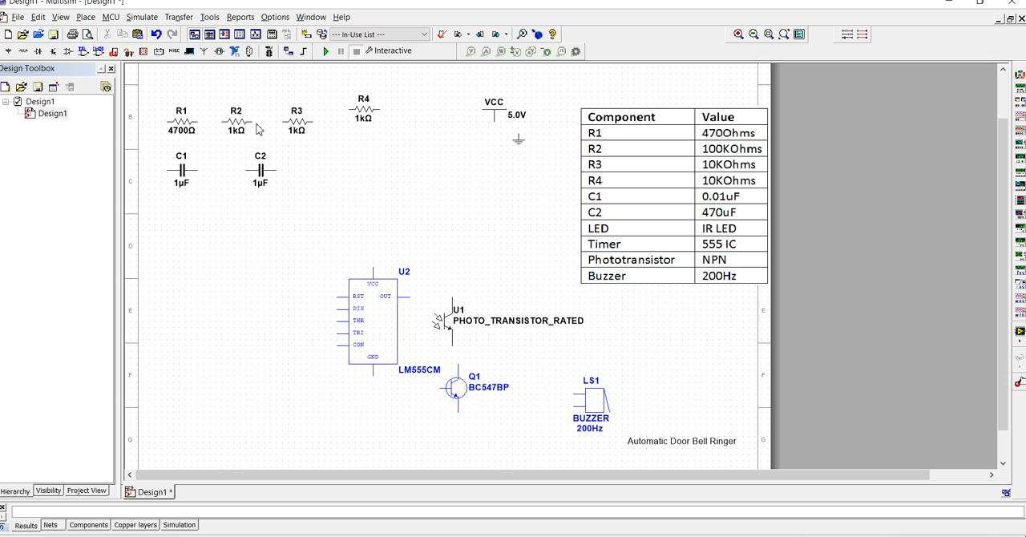
pyautogui.doubleClick(225, 134)
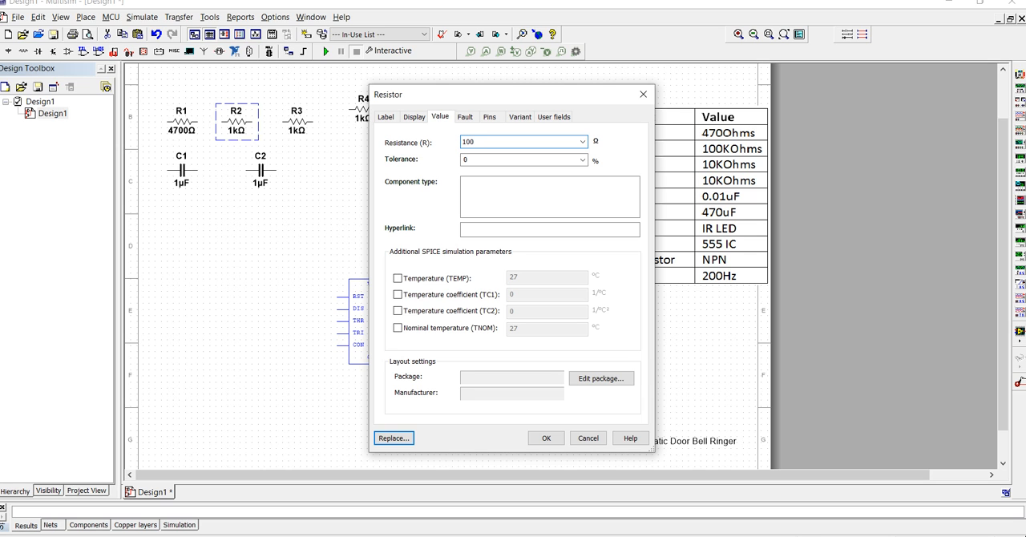
pyautogui.press('Return')
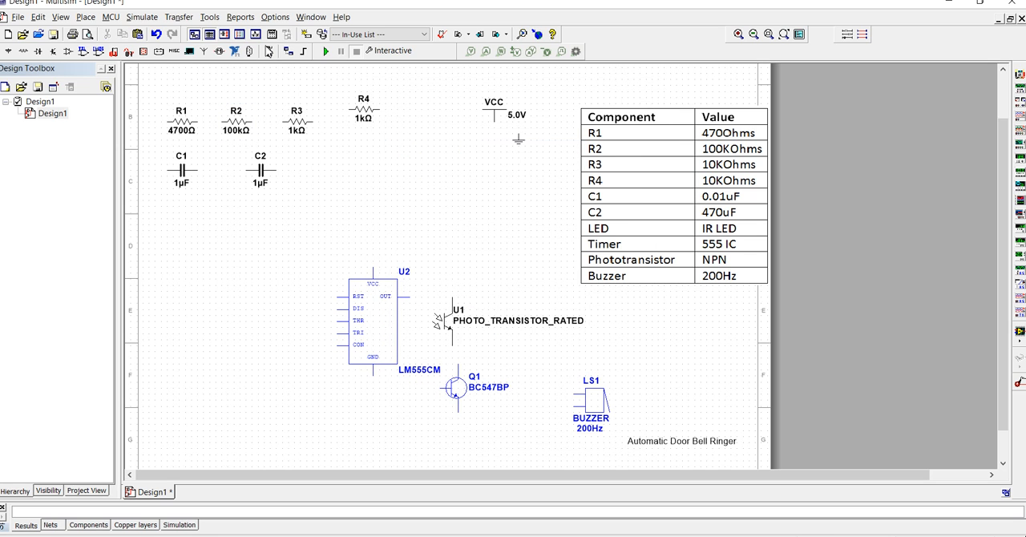
# - Set the resistance of both R3 and R4 to 10 kΩ
pyautogui.doubleClick(297, 129)
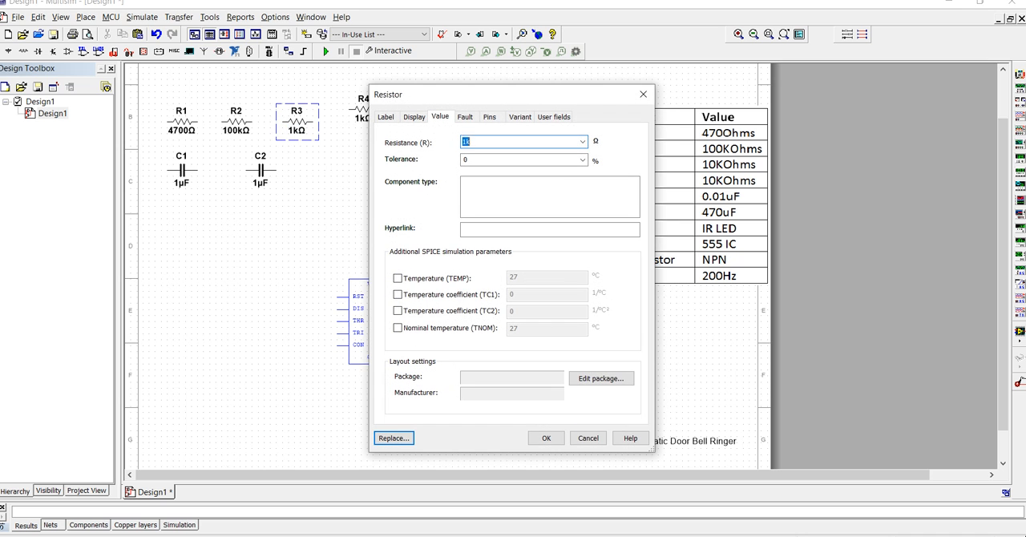
pyautogui.write('10k')
pyautogui.press('Return')
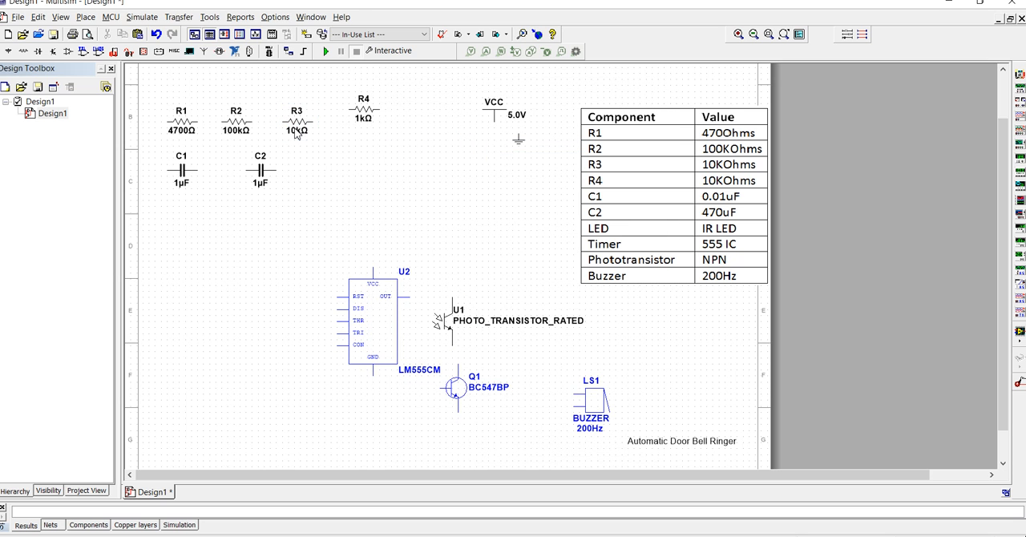
pyautogui.click(366, 112)
pyautogui.doubleClick(368, 111)
pyautogui.write('10k')
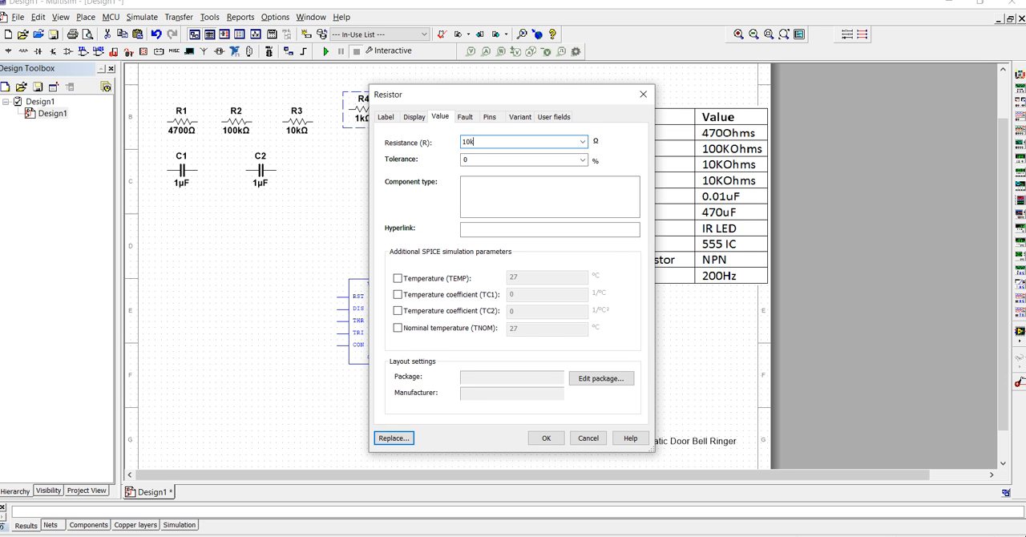
pyautogui.press('Return')
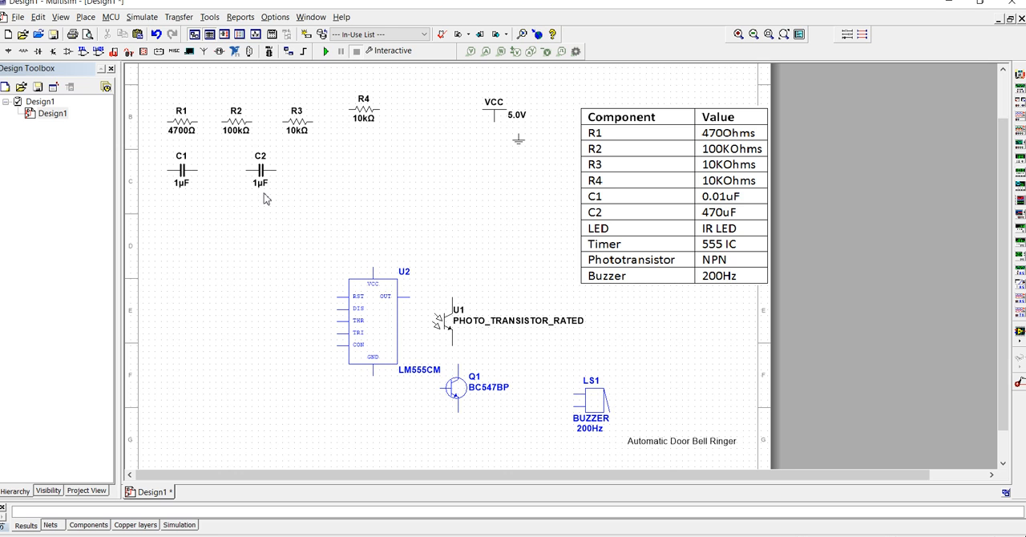
# - Set the capacitance of C1 to 0.01 µF and of C2 to 470 µF
pyautogui.click(188, 170)
pyautogui.doubleClick(187, 169)
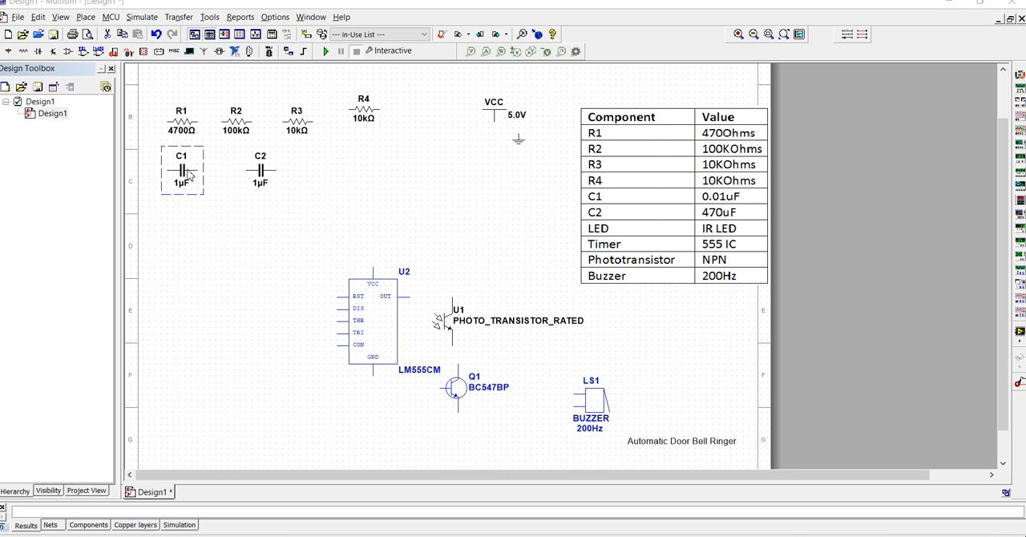
pyautogui.click(464, 144)
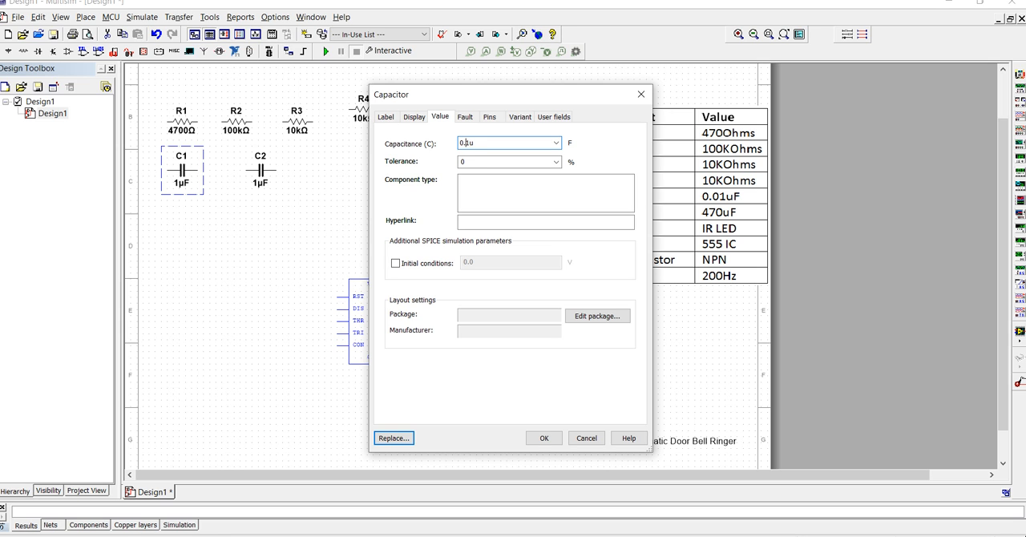
pyautogui.write('0.01u')
pyautogui.click(543, 438)
pyautogui.doubleClick(261, 170)
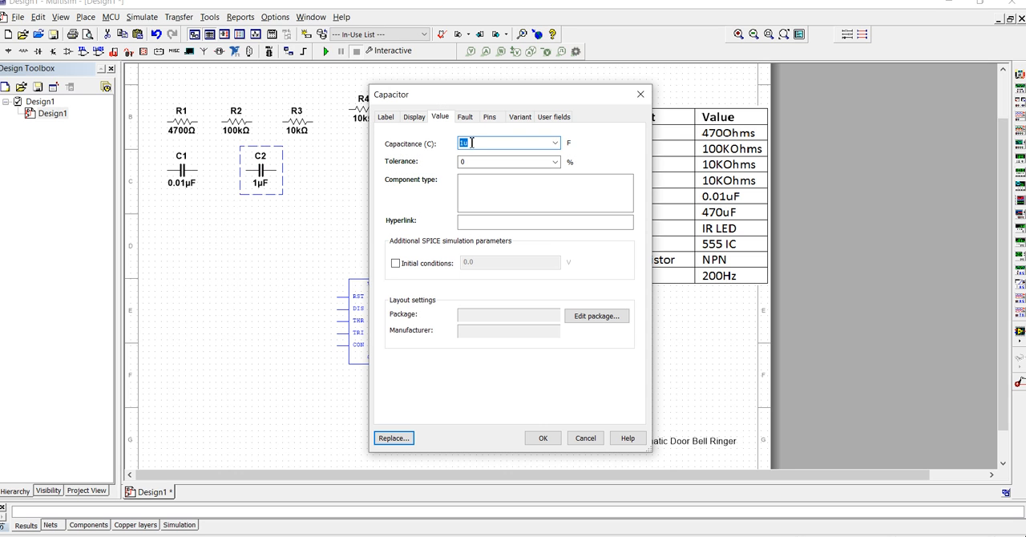
pyautogui.click(548, 197)
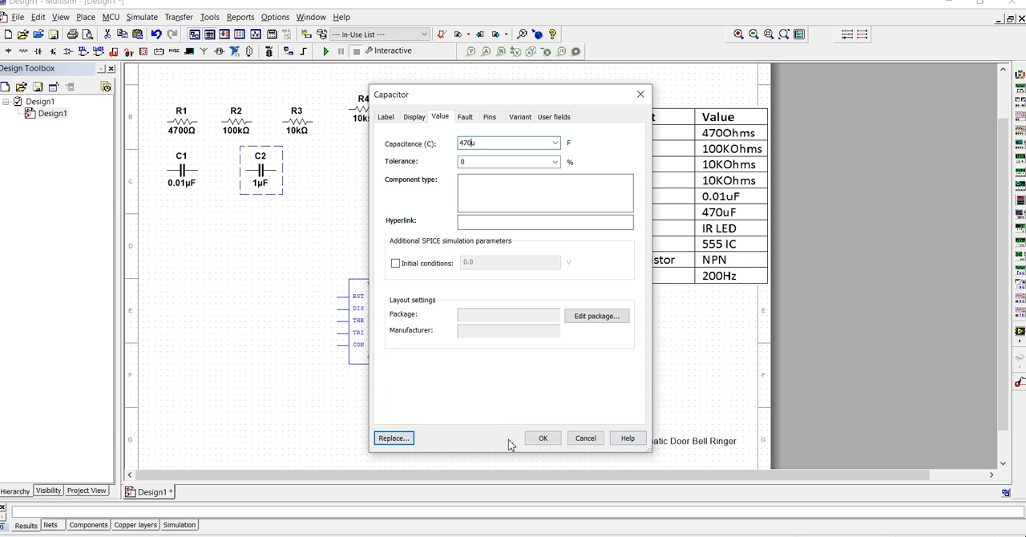
pyautogui.click(543, 438)
# - Delete the component value table from the sheet and review the buzzer's frequency setting
pyautogui.click(671, 209)
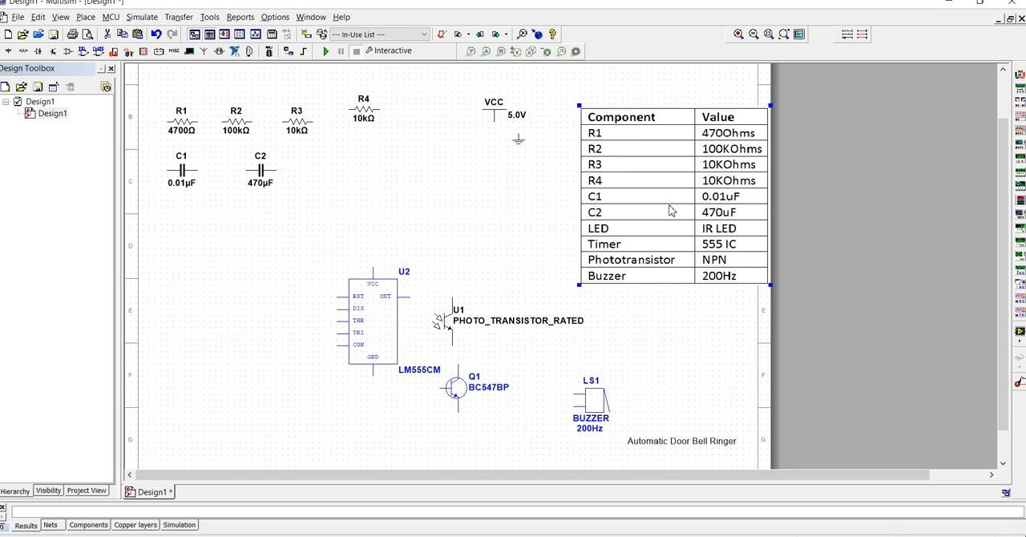
pyautogui.press('Delete')
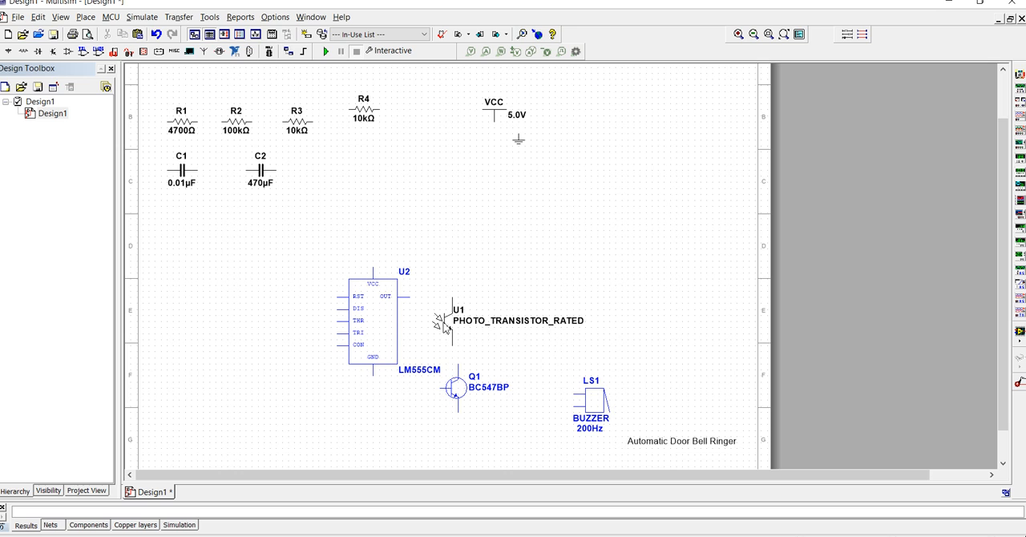
pyautogui.doubleClick(594, 411)
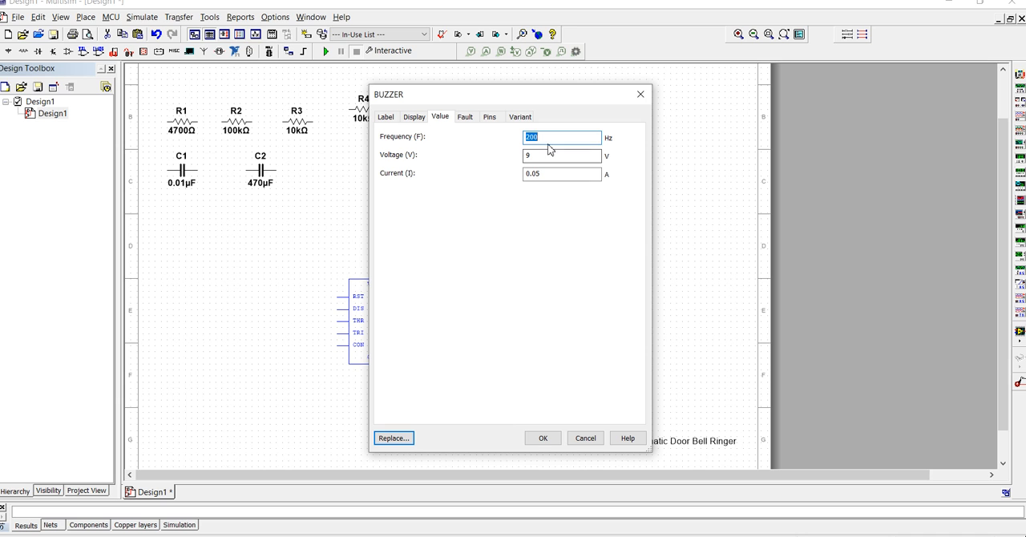
pyautogui.click(557, 138)
pyautogui.click(549, 439)
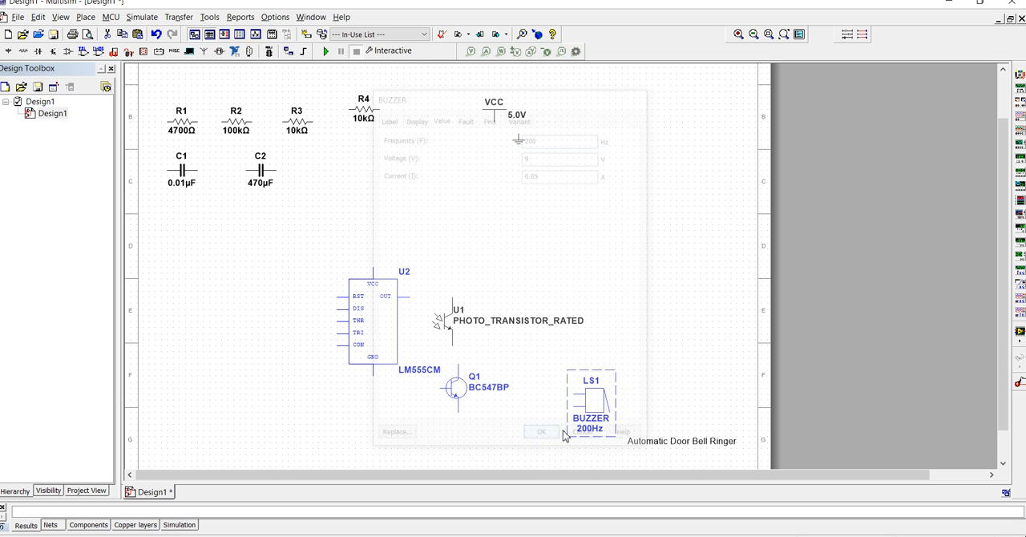
# - Spread the parts out: buzzer up and to the right, phototransistor to the left, and timer up and right between BC547BP and the buzzer
pyautogui.moveTo(585, 407); pyautogui.dragTo(676, 359)
pyautogui.moveTo(443, 324); pyautogui.dragTo(261, 335)
pyautogui.moveTo(372, 292); pyautogui.dragTo(561, 261)
# - Hide the phototransistor's labels, values, RefDes and attributes through component-specific visibility settings, and shift it slightly up and to the right
pyautogui.click(270, 341)
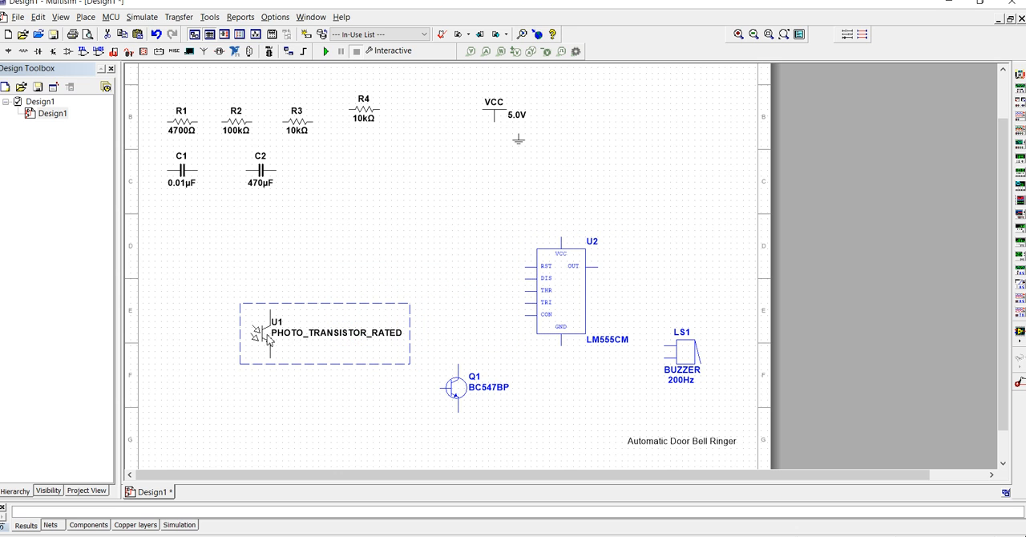
pyautogui.doubleClick(271, 332)
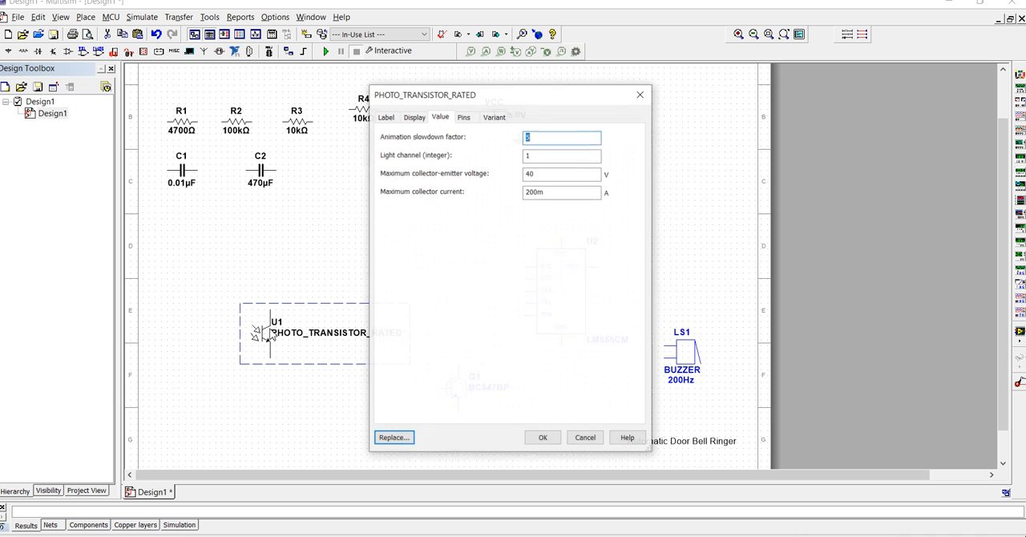
pyautogui.click(640, 94)
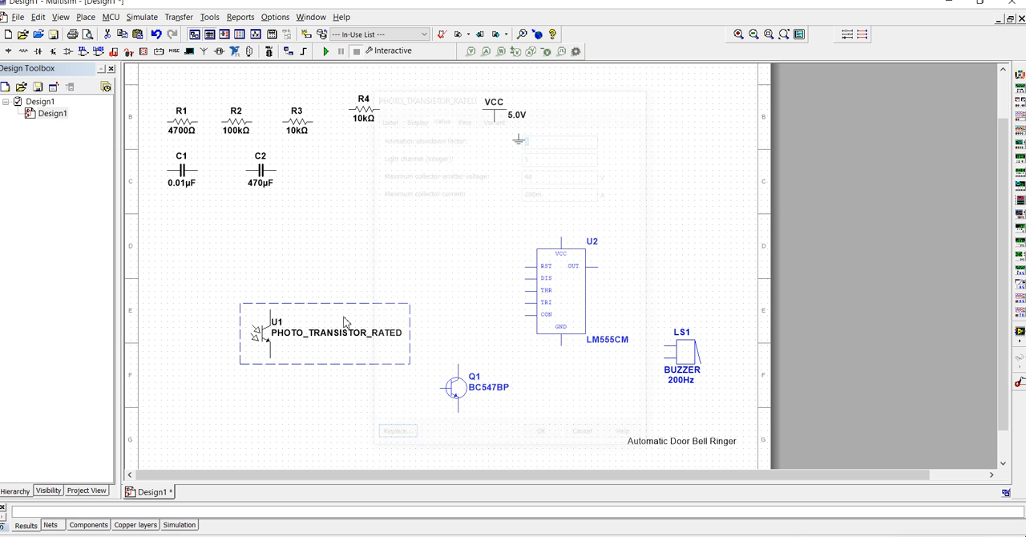
pyautogui.doubleClick(254, 336)
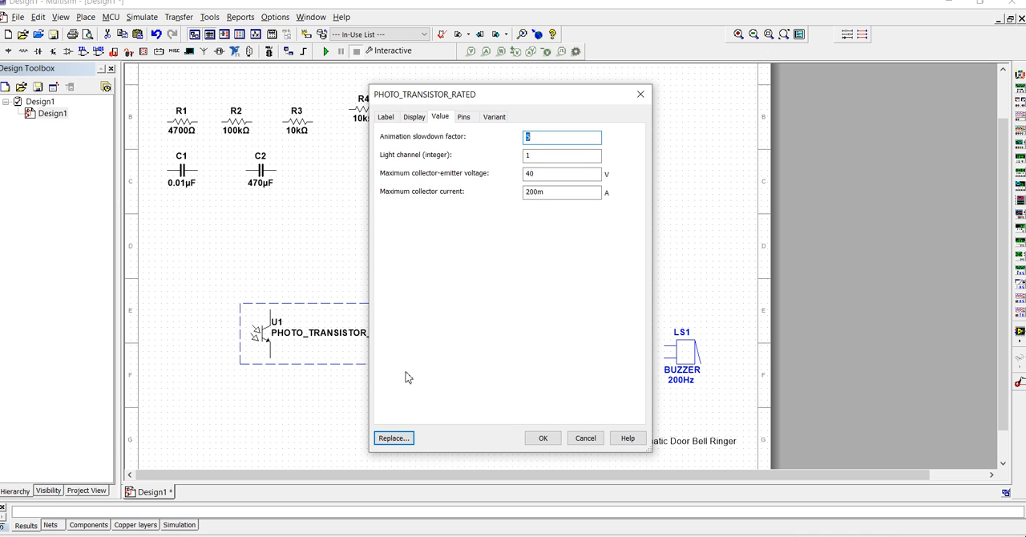
pyautogui.click(386, 117)
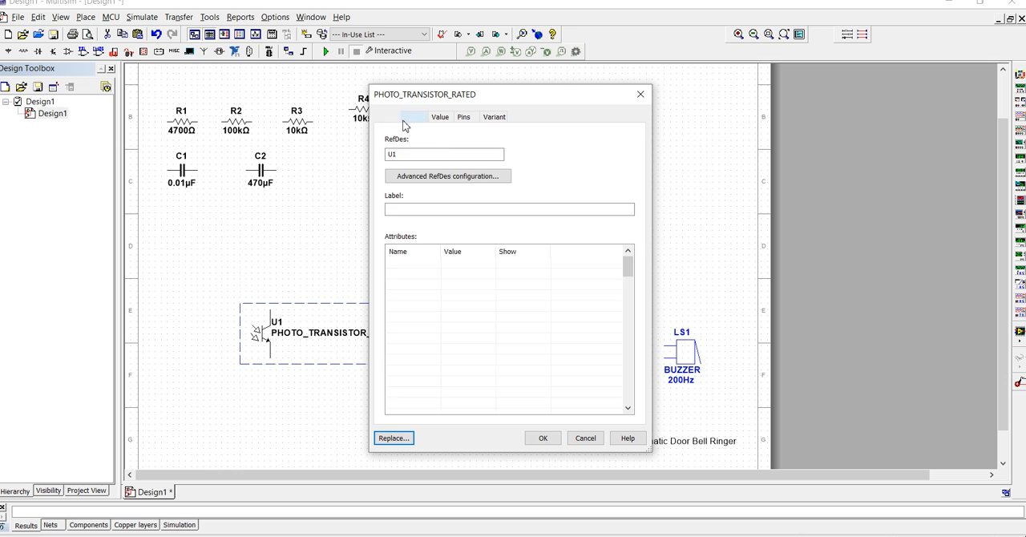
pyautogui.click(410, 119)
pyautogui.click(390, 157)
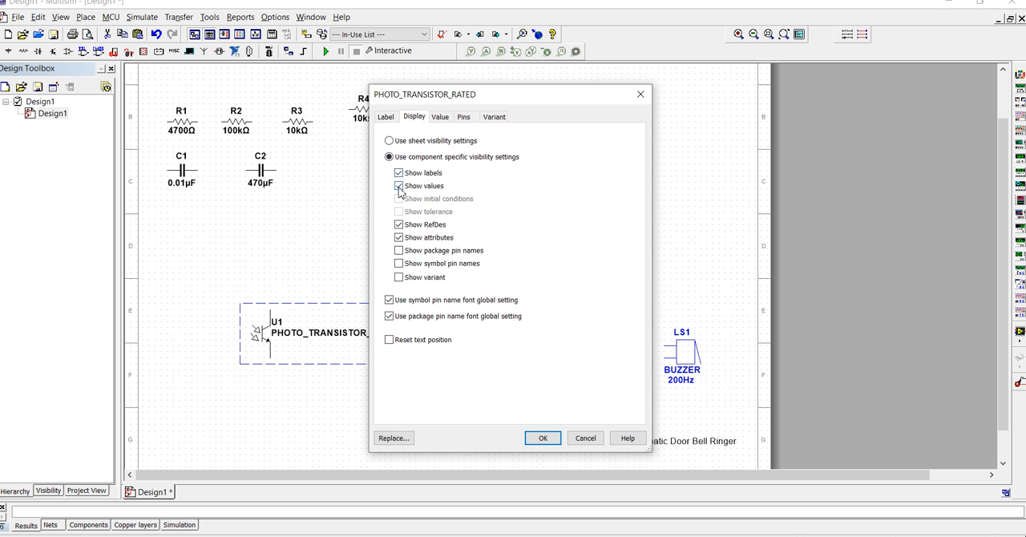
pyautogui.click(398, 238)
pyautogui.click(398, 224)
pyautogui.click(545, 440)
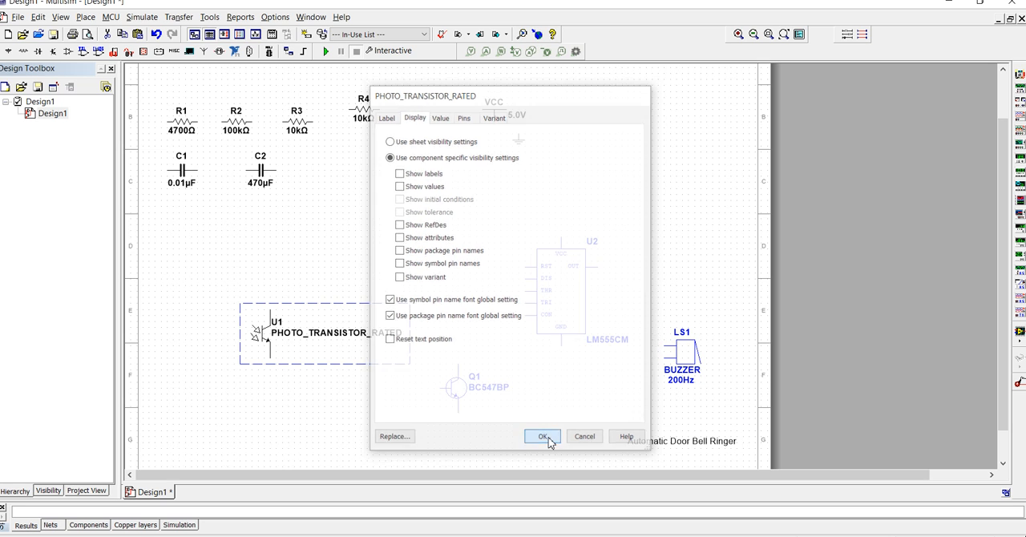
pyautogui.moveTo(269, 317); pyautogui.dragTo(294, 281)
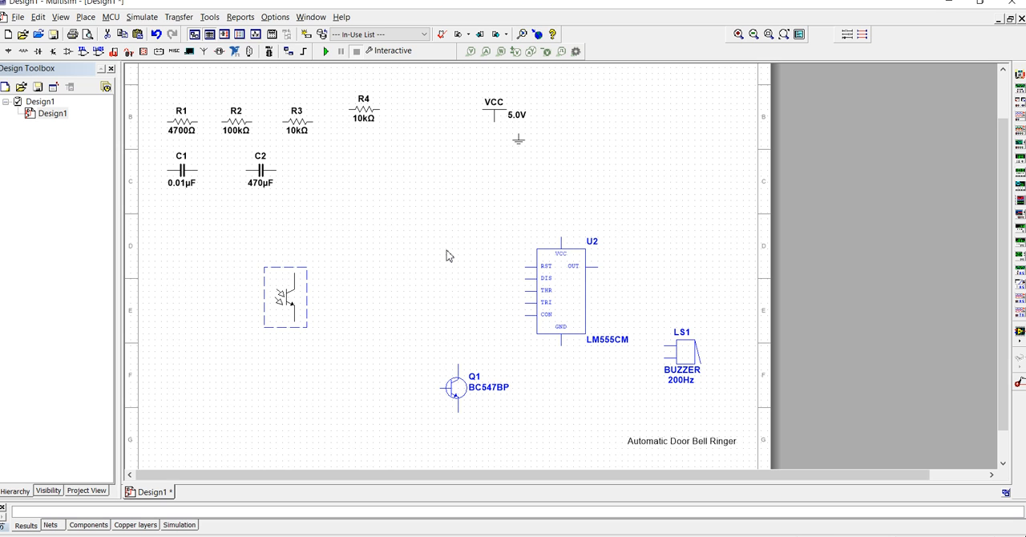
# - Search all component groups of the Master Database for "ir led"
pyautogui.hotkey('ctrl', 'w')
pyautogui.moveTo(517, 266); pyautogui.dragTo(488, 148)
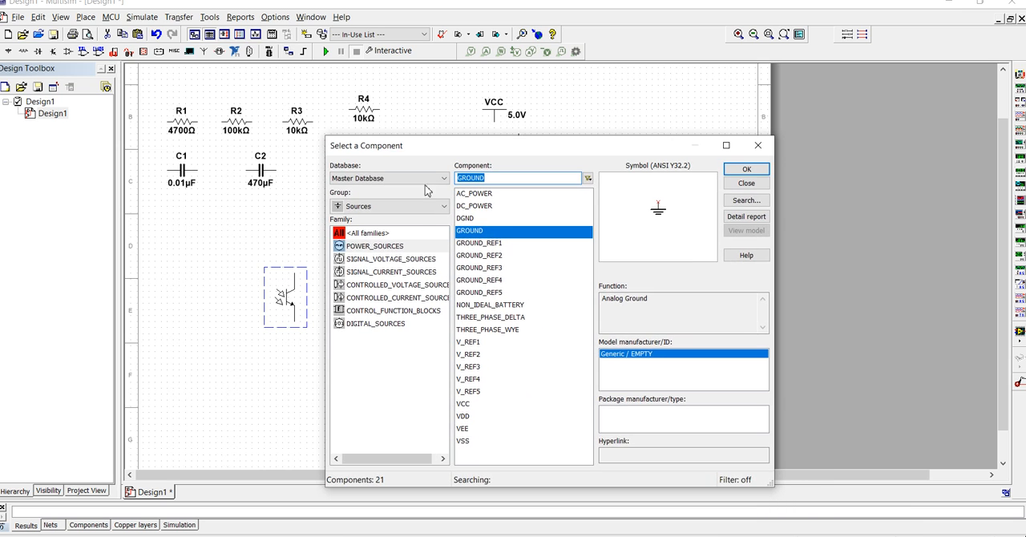
pyautogui.click(417, 210)
pyautogui.click(413, 221)
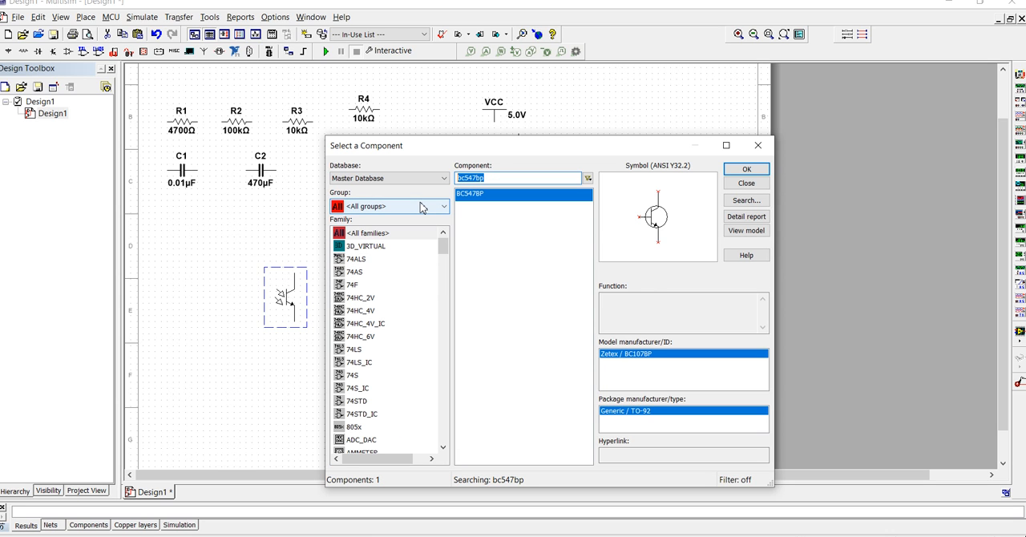
pyautogui.write('IR')
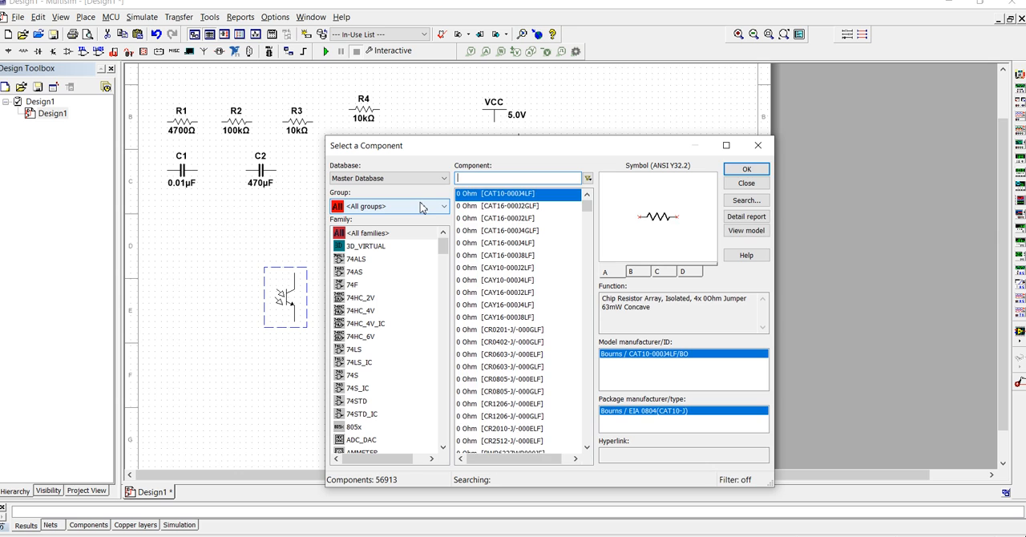
pyautogui.write('RR')
pyautogui.press('BackSpace')
pyautogui.press('BackSpace')
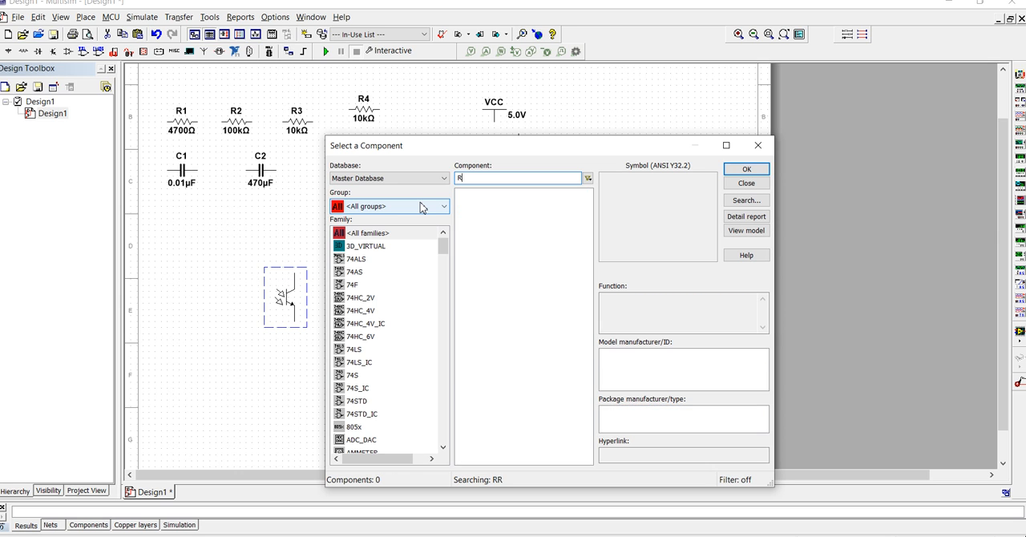
pyautogui.write('ir led')
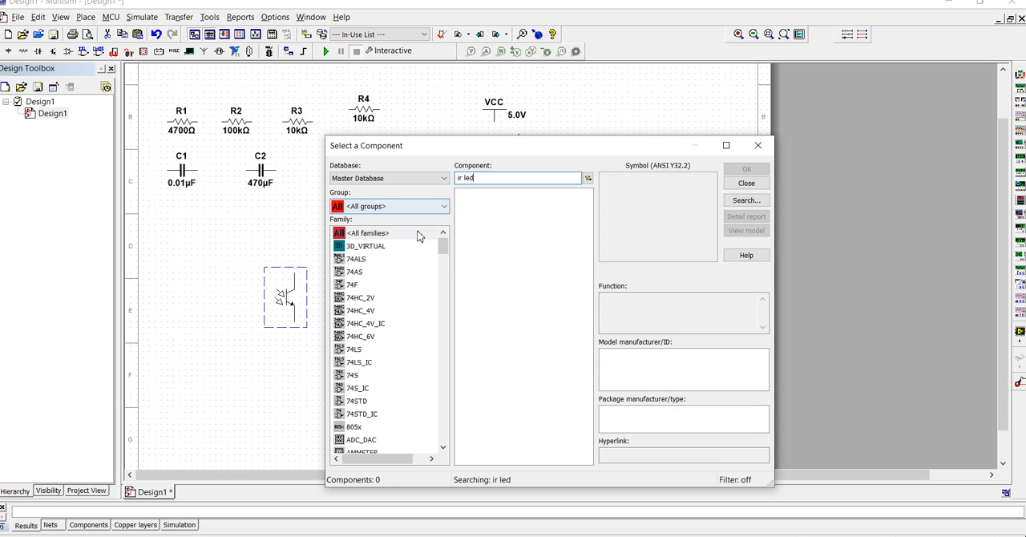
# - Place an LED_ir from the LED family of the Diodes group just left of the phototransistor, and finish placing components
pyautogui.click(425, 207)
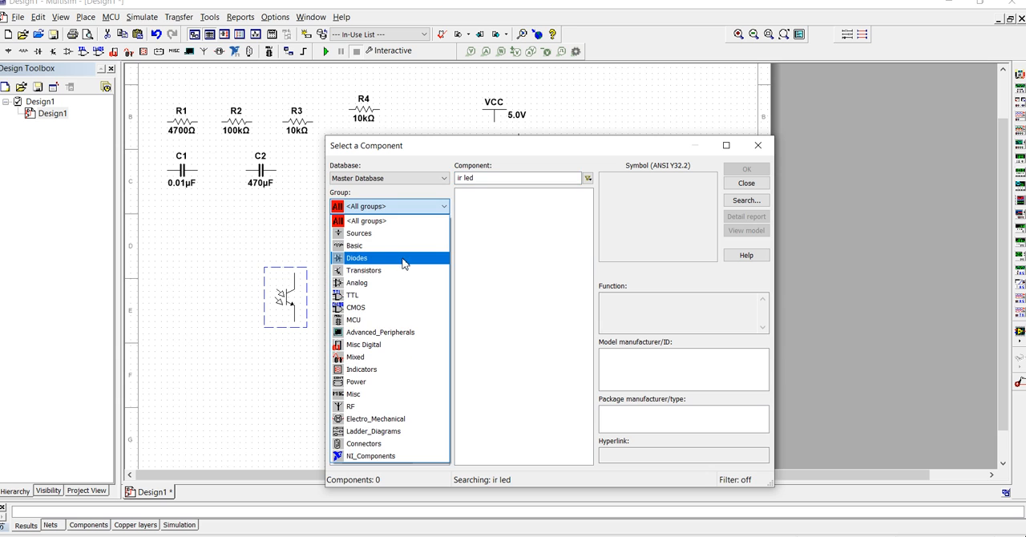
pyautogui.click(406, 260)
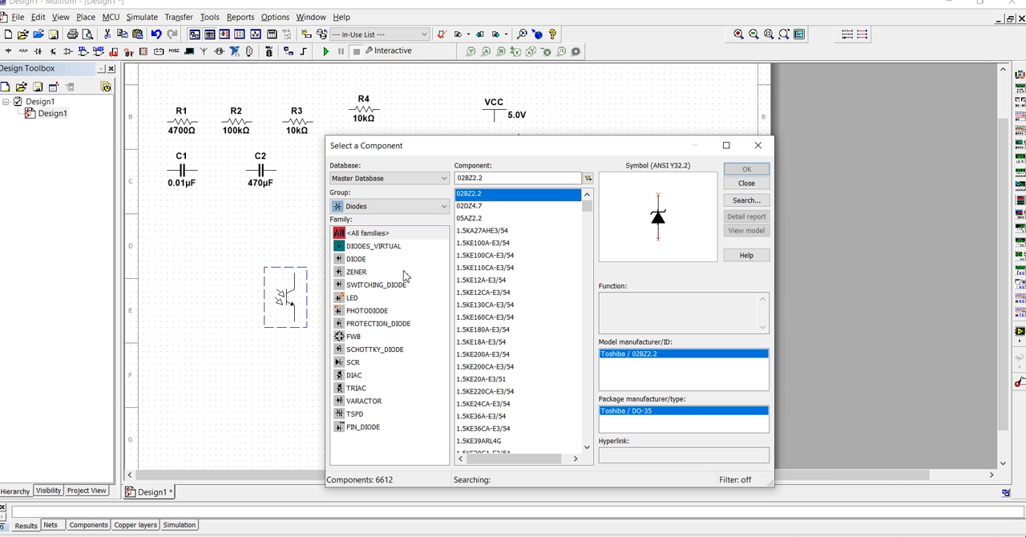
pyautogui.click(359, 298)
pyautogui.scroll(-1, 505, 360)
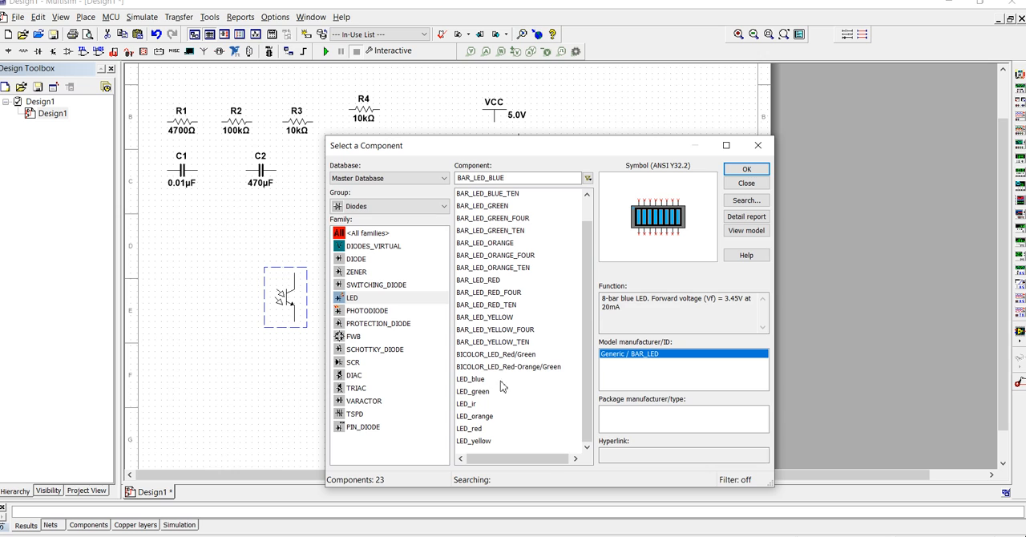
pyautogui.click(478, 392)
pyautogui.click(483, 404)
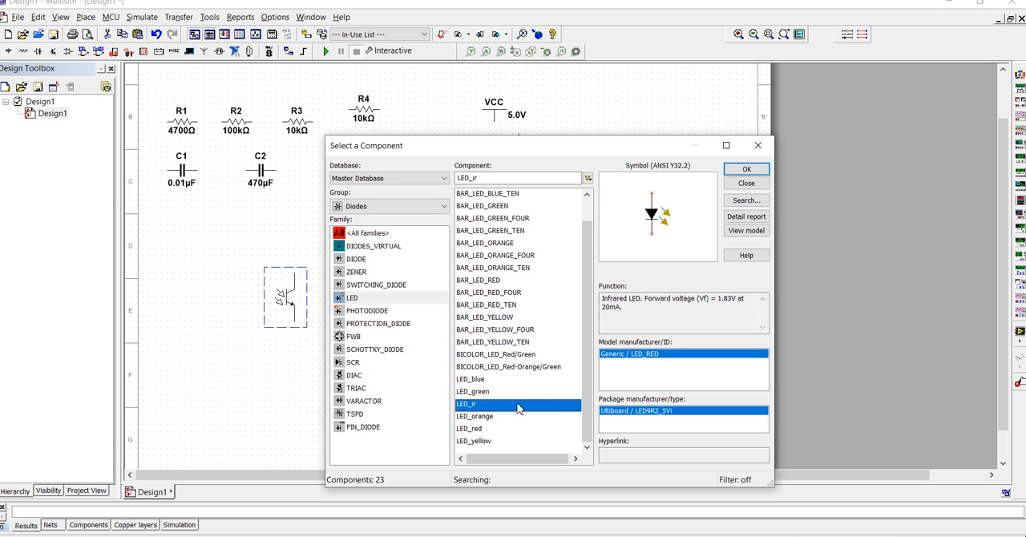
pyautogui.click(739, 170)
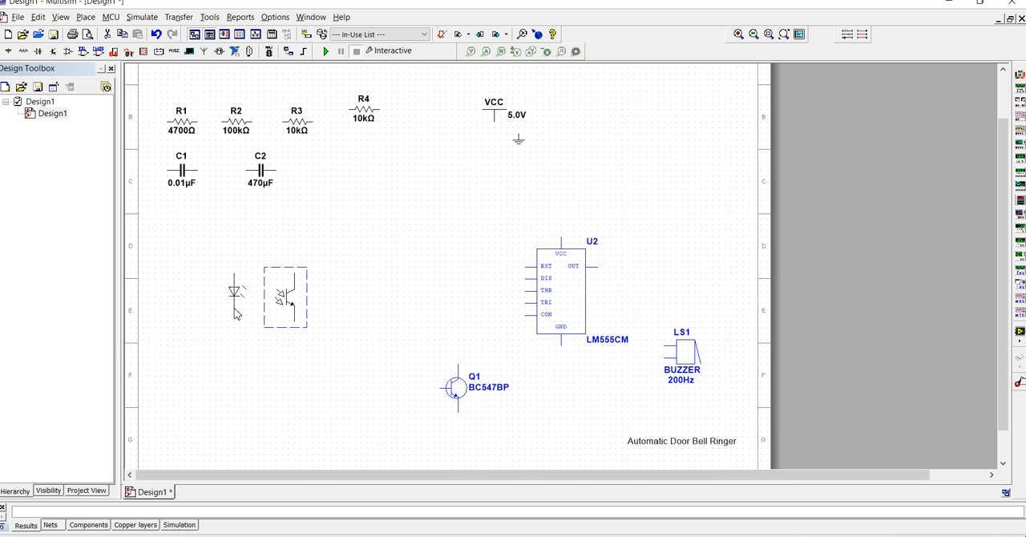
pyautogui.click(242, 311)
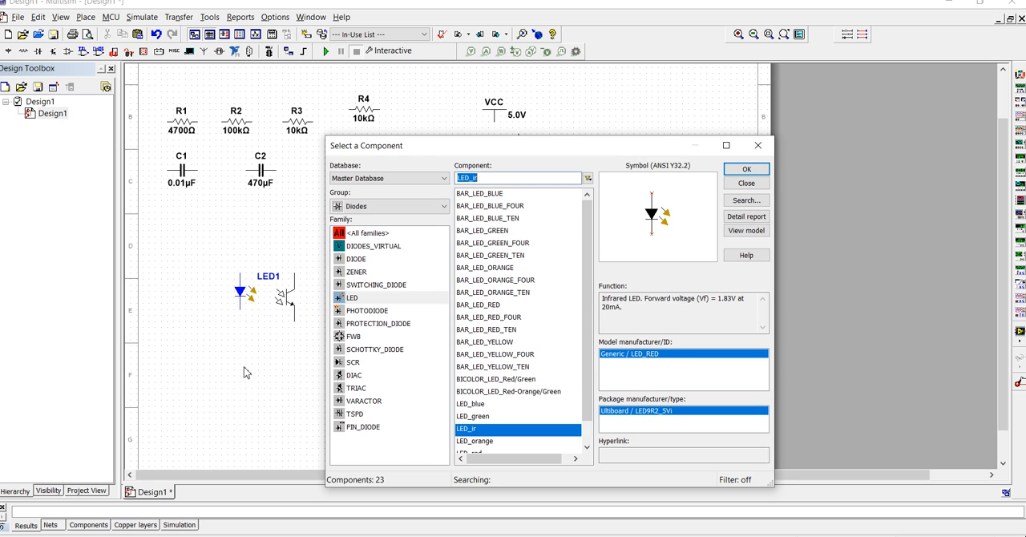
pyautogui.click(753, 151)
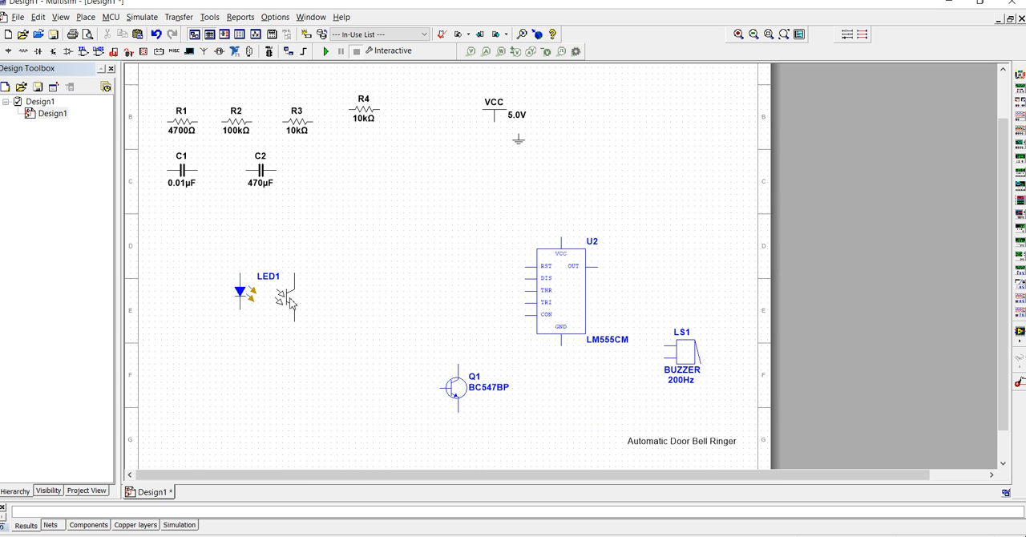
# - Nudge the infrared LED slightly down so that it lines up with the phototransistor
pyautogui.moveTo(239, 296)
pyautogui.mouseDown()
pyautogui.moveTo(240, 309)
pyautogui.moveTo(234, 293)
pyautogui.mouseUp()
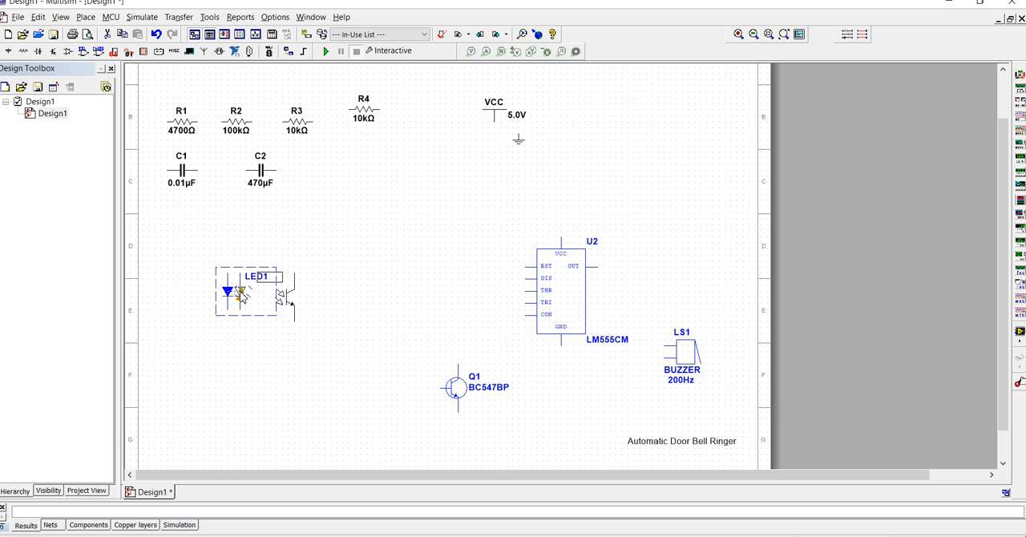
pyautogui.moveTo(240, 297); pyautogui.dragTo(253, 303)
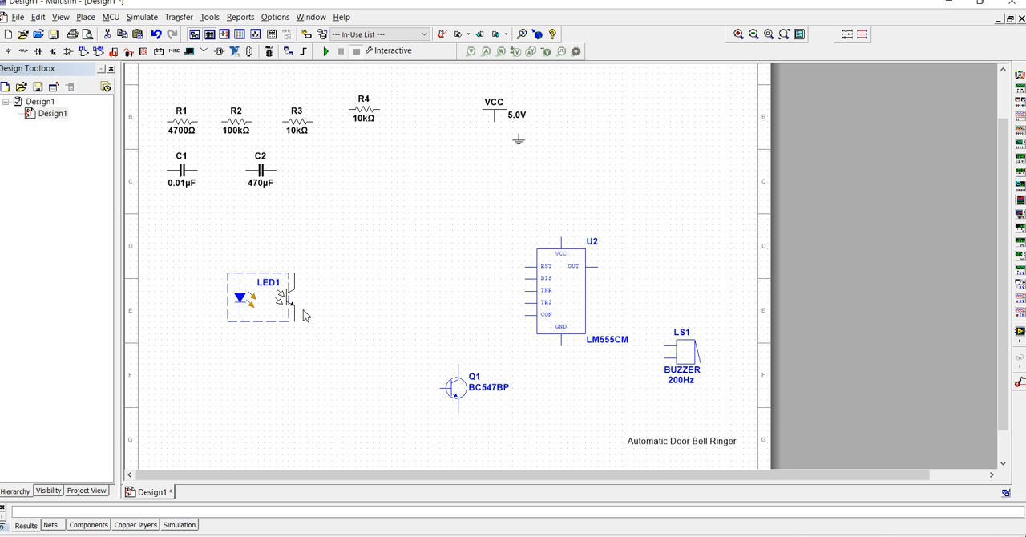
pyautogui.click(353, 295)
# - Rotate R1 to vertical and place it directly above the infrared LED, touching its upper pin
pyautogui.click(184, 127)
pyautogui.hotkey('ctrl', 'r')
pyautogui.moveTo(182, 126); pyautogui.dragTo(241, 245)
# - Rotate R2 to vertical and place it directly above the phototransistor, connected to its collector
pyautogui.click(238, 122)
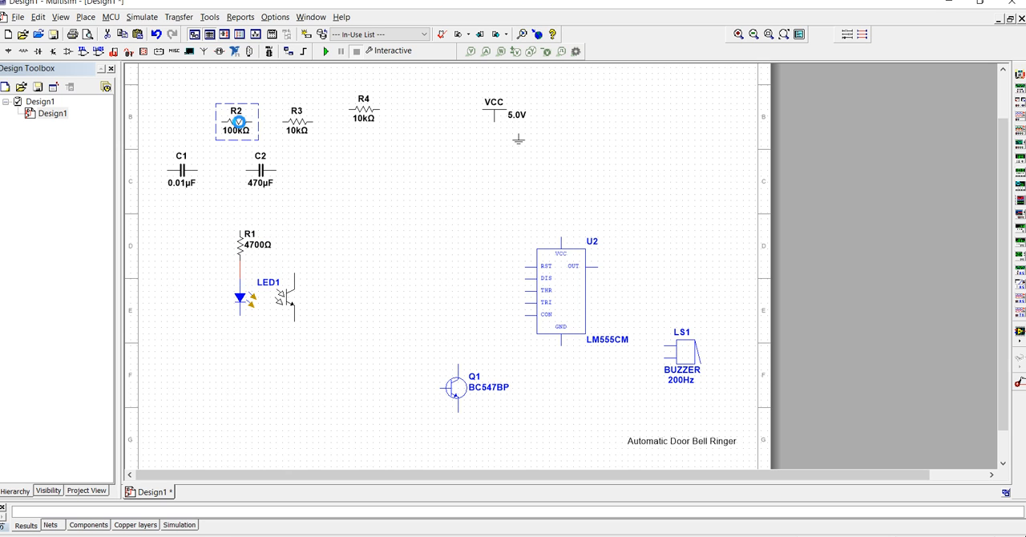
pyautogui.doubleClick(238, 122)
pyautogui.click(643, 93)
pyautogui.hotkey('ctrl', 'r')
pyautogui.moveTo(236, 128); pyautogui.dragTo(297, 253)
pyautogui.click(353, 309)
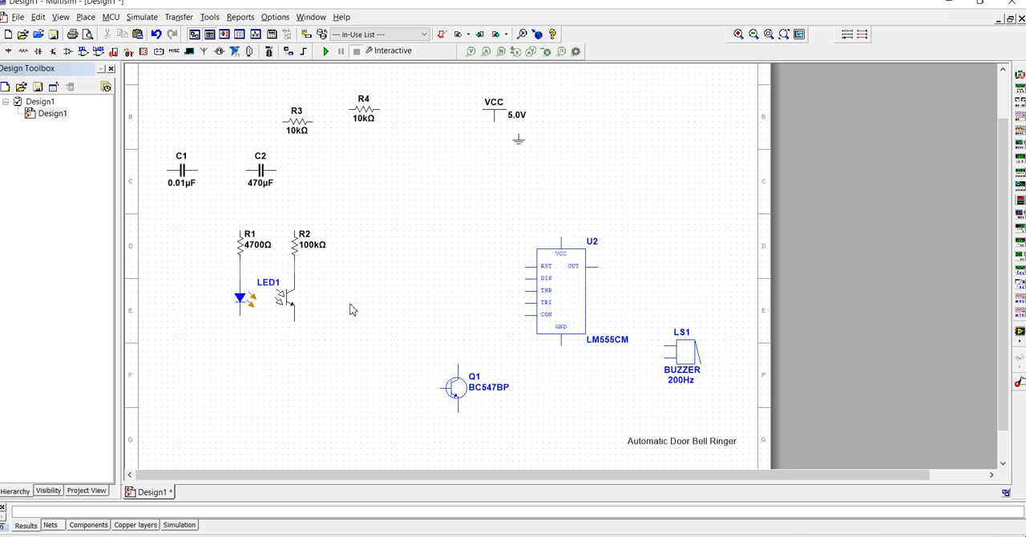
# - Move Q1 beside the phototransistor and wire its base to the phototransistor's emitter and its emitter to the infrared LED's lower pin
pyautogui.moveTo(453, 390); pyautogui.dragTo(374, 329)
pyautogui.click(313, 370)
pyautogui.click(332, 364)
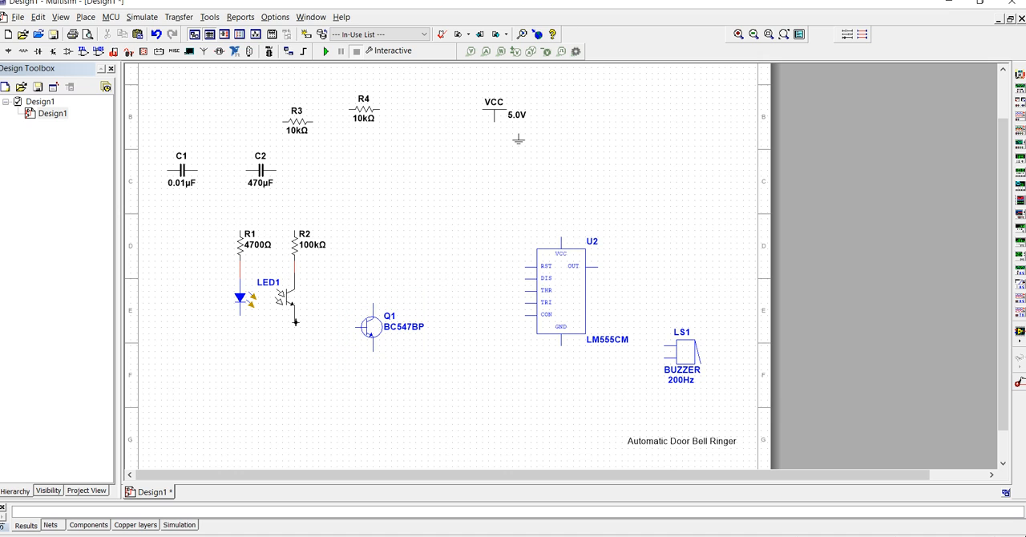
pyautogui.click(356, 329)
pyautogui.click(241, 319)
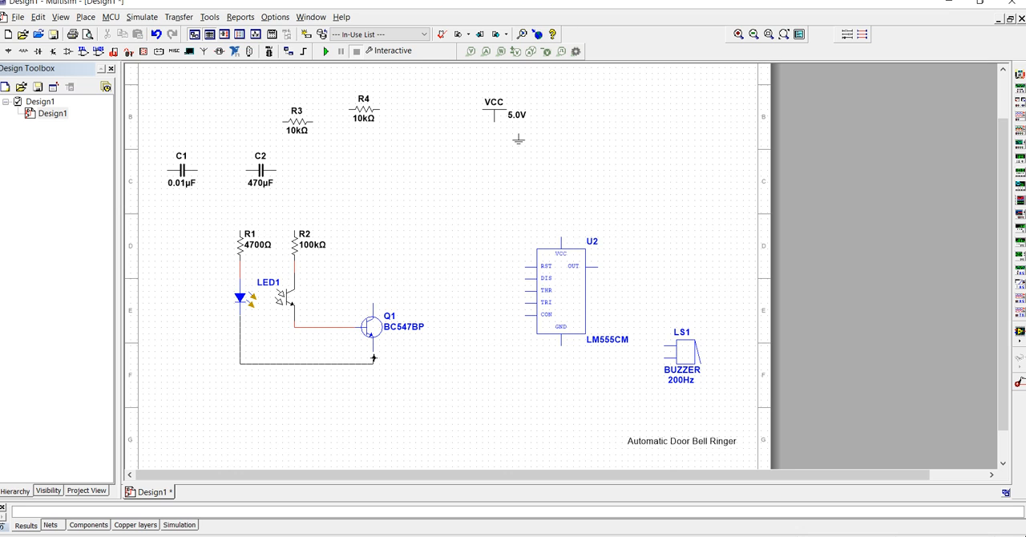
pyautogui.click(372, 353)
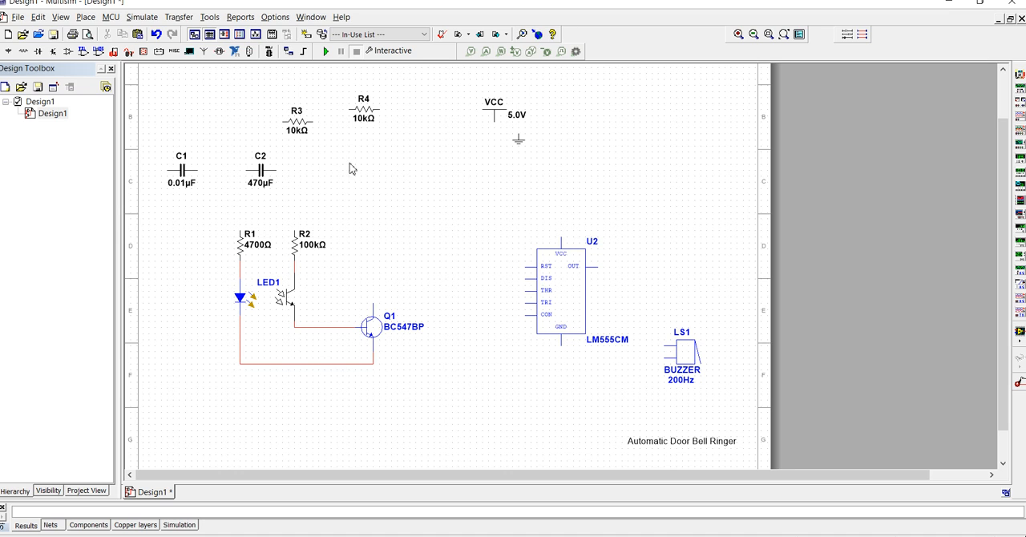
# - Place R4 between Q1 and U2 and wire it from Q1's collector to U2's TRI pin, shifting U2 to line up
pyautogui.moveTo(365, 117); pyautogui.dragTo(418, 303)
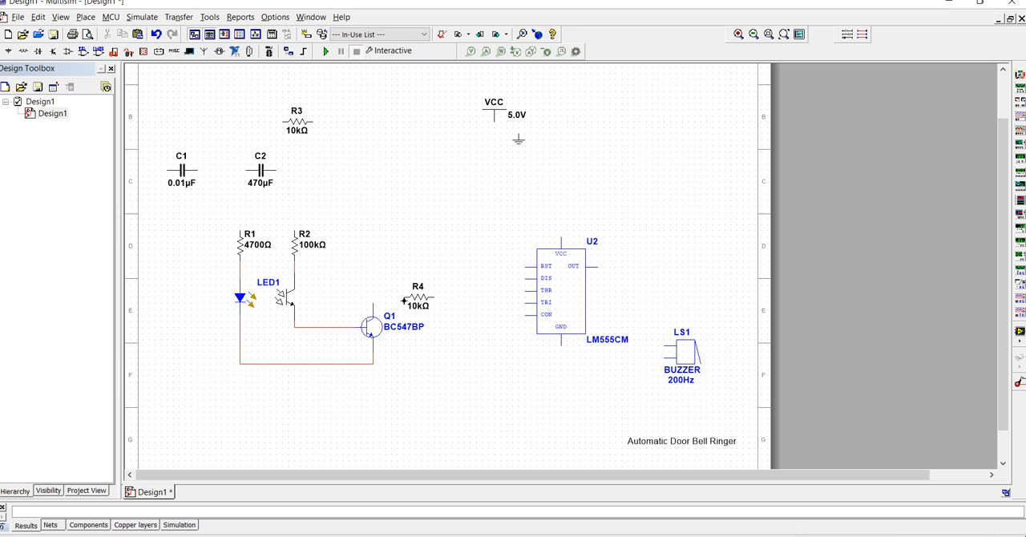
pyautogui.click(373, 304)
pyautogui.click(574, 301)
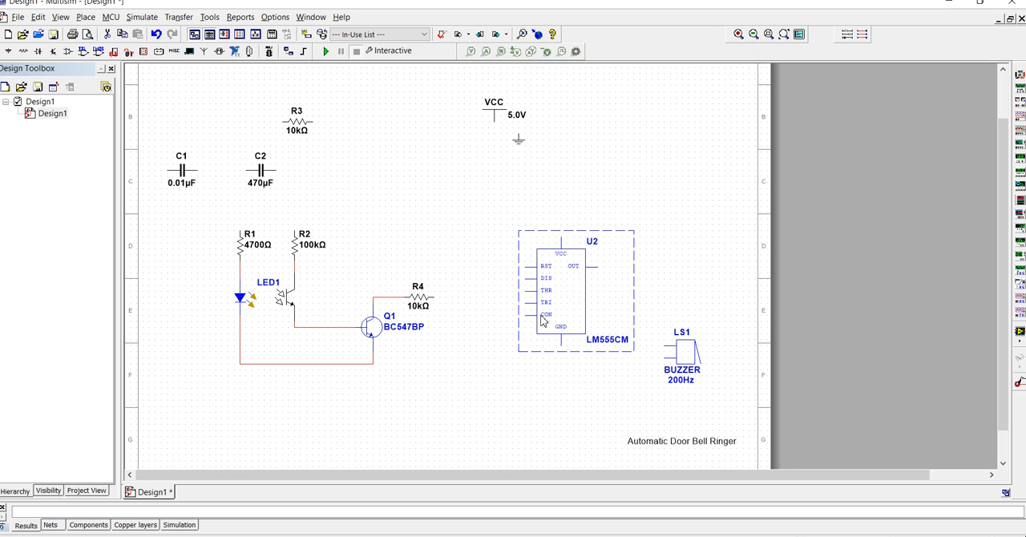
pyautogui.moveTo(543, 320); pyautogui.dragTo(537, 314)
pyautogui.click(440, 337)
pyautogui.click(435, 299)
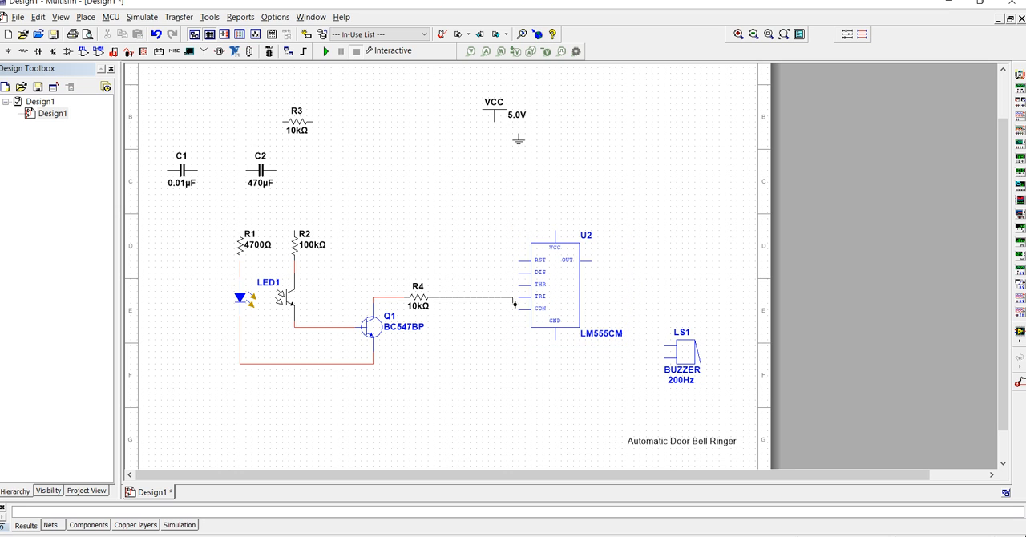
pyautogui.click(521, 298)
# - Rotate C1 to vertical, place it below U2's CON pin, and wire it between the CON and GND pins
pyautogui.click(180, 181)
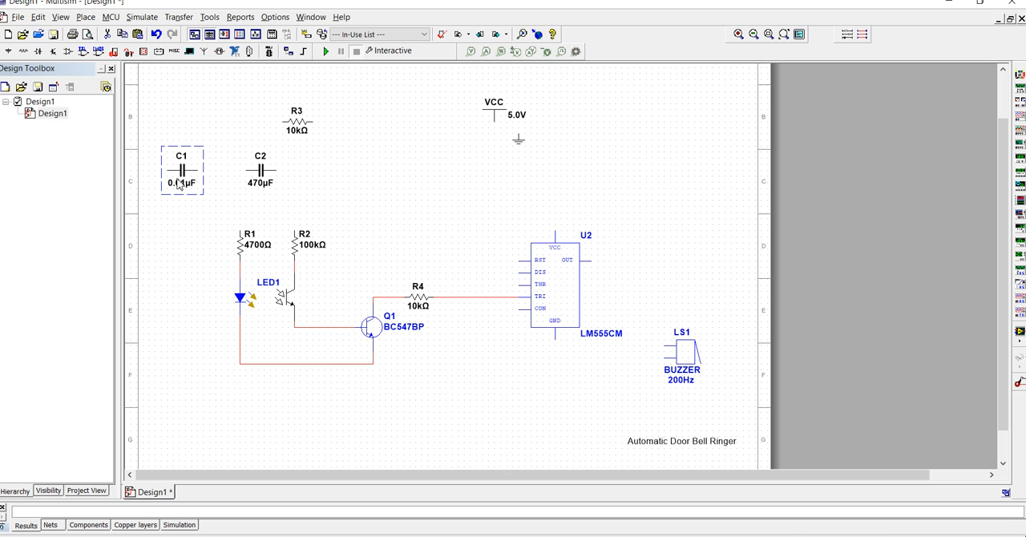
pyautogui.hotkey('ctrl', 'r')
pyautogui.moveTo(179, 183); pyautogui.dragTo(507, 345)
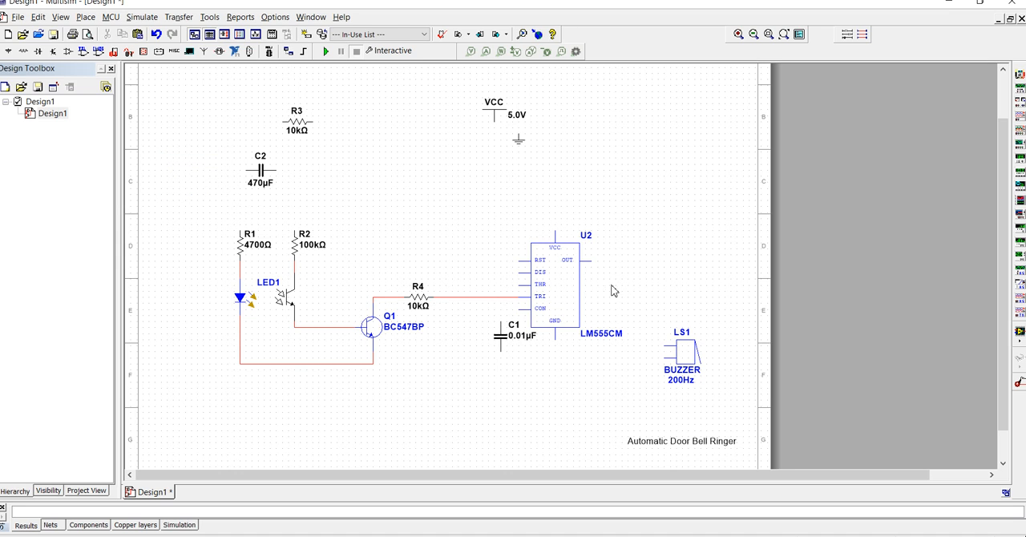
pyautogui.moveTo(517, 313); pyautogui.dragTo(500, 319)
pyautogui.click(555, 341)
pyautogui.click(531, 369)
pyautogui.click(529, 385)
# - Rotate C2 to vertical and place it just left of C1
pyautogui.click(262, 176)
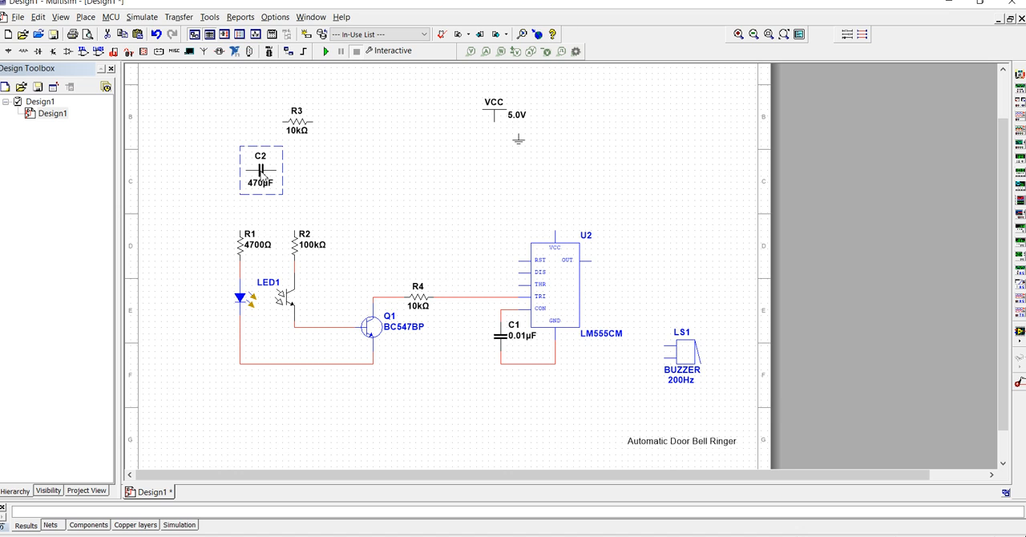
pyautogui.hotkey('ctrl', 'r')
pyautogui.moveTo(263, 176); pyautogui.dragTo(470, 338)
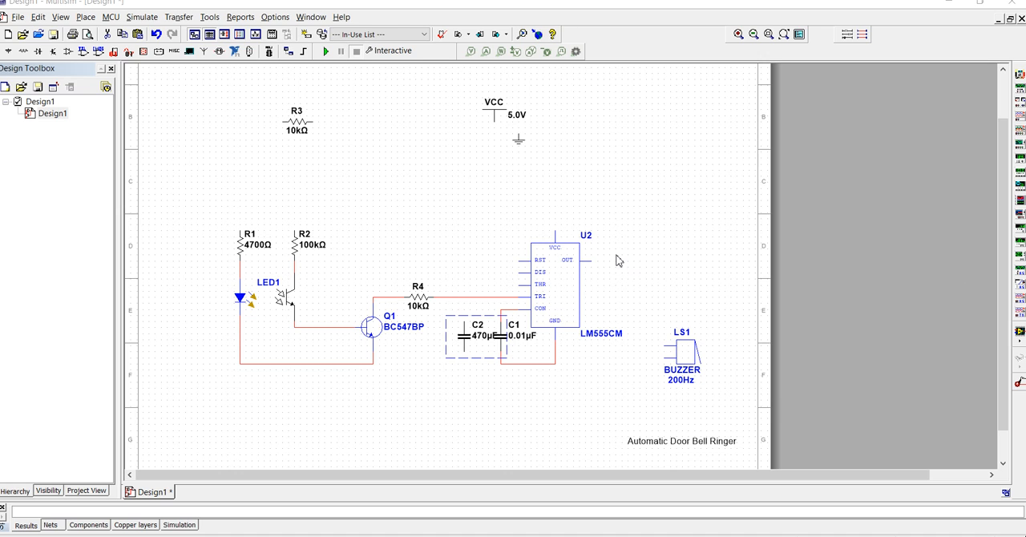
pyautogui.click(449, 413)
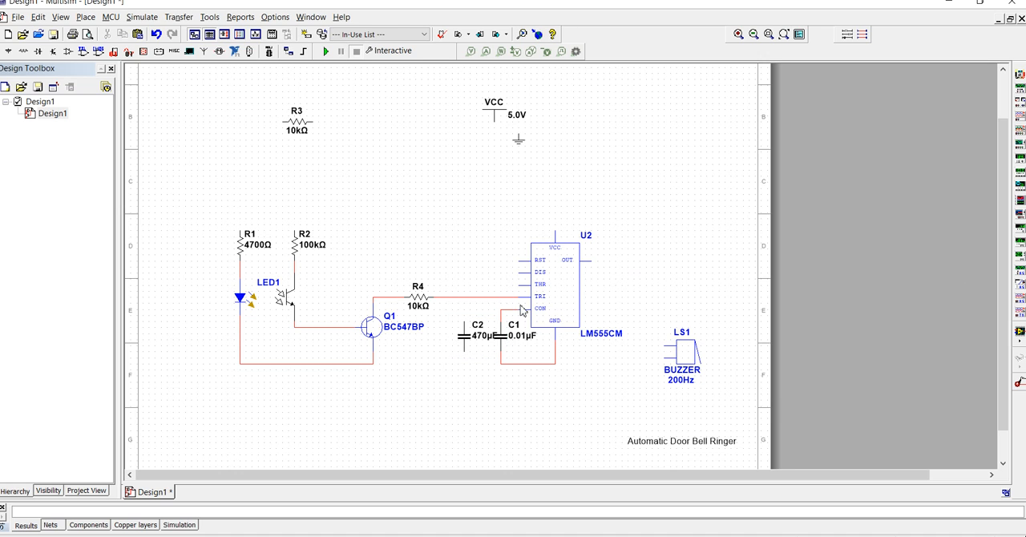
# - Rotate R3 to vertical, wire its lower pin to C2's upper pin, and shift both parts slightly left, away from C1
pyautogui.click(287, 126)
pyautogui.hotkey('ctrl', 'r')
pyautogui.moveTo(294, 126); pyautogui.dragTo(469, 266)
pyautogui.click(465, 298)
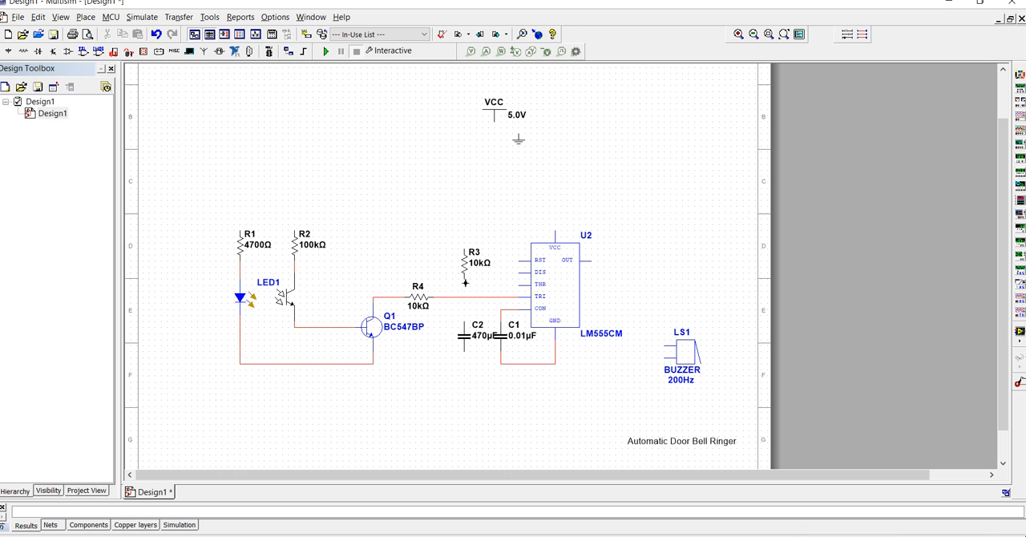
pyautogui.click(465, 321)
pyautogui.moveTo(468, 266); pyautogui.dragTo(461, 268)
pyautogui.click(459, 343)
pyautogui.moveTo(457, 339); pyautogui.dragTo(455, 339)
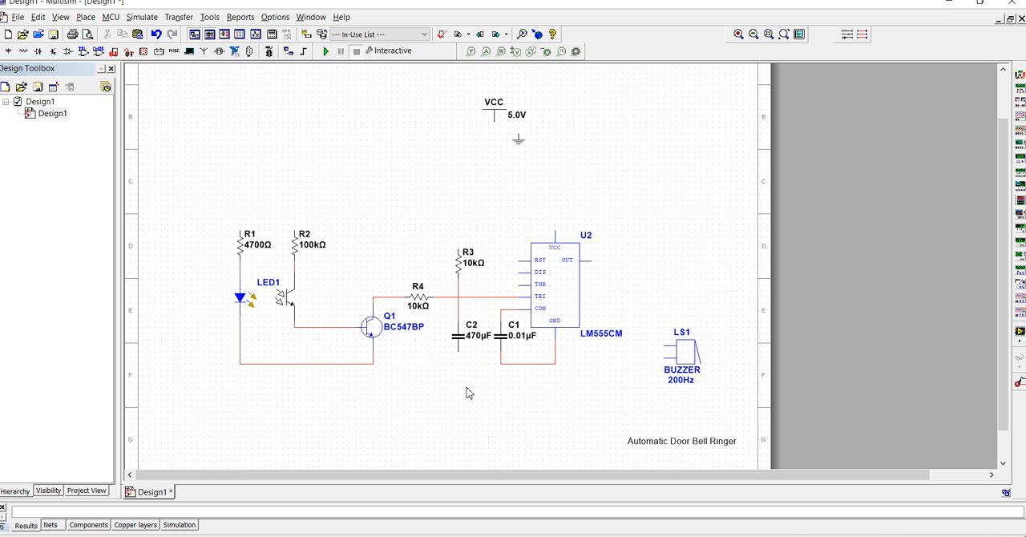
# - Change the net color of the wire between R3 and C2 to dark blue
pyautogui.rightClick(460, 311)
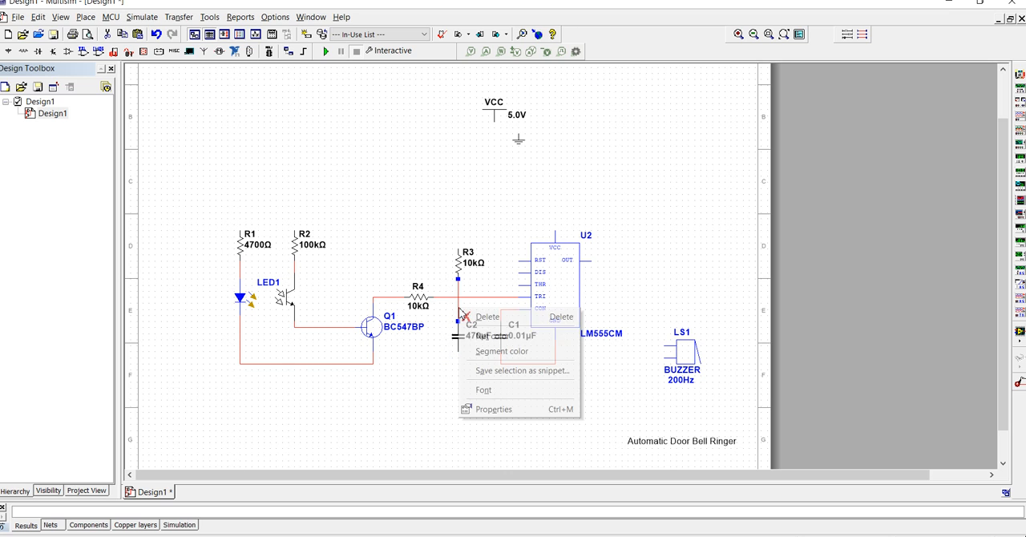
pyautogui.click(478, 339)
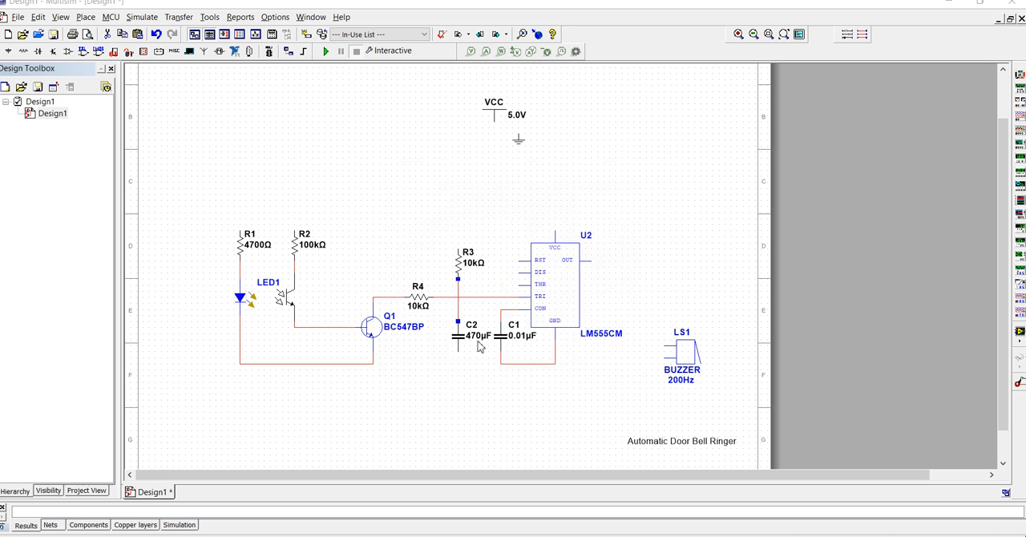
pyautogui.click(454, 230)
pyautogui.click(603, 207)
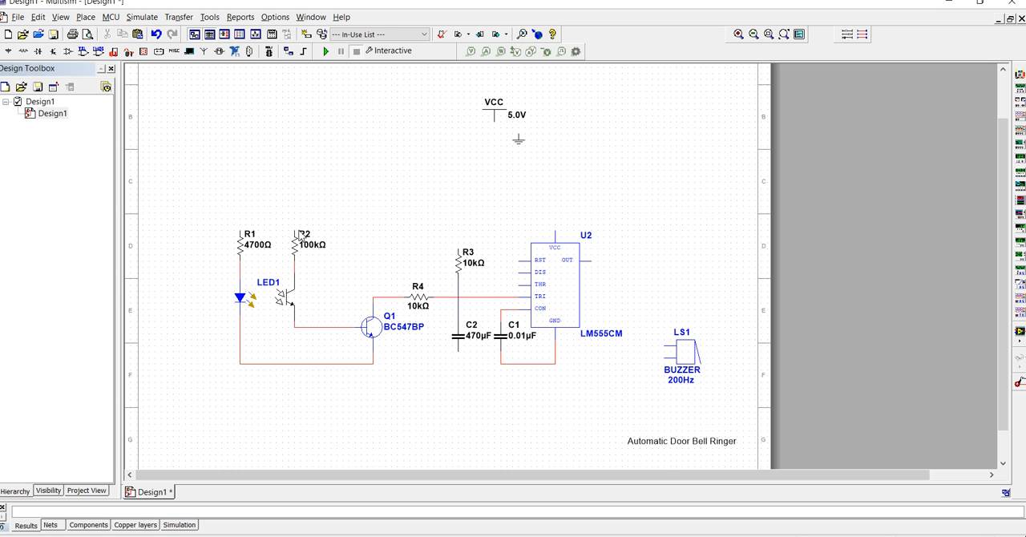
# - Wire the upper pin of R1 to U2's VCC pin and join the upper pin of R2 to that wire
pyautogui.scroll(1, 389, 245)
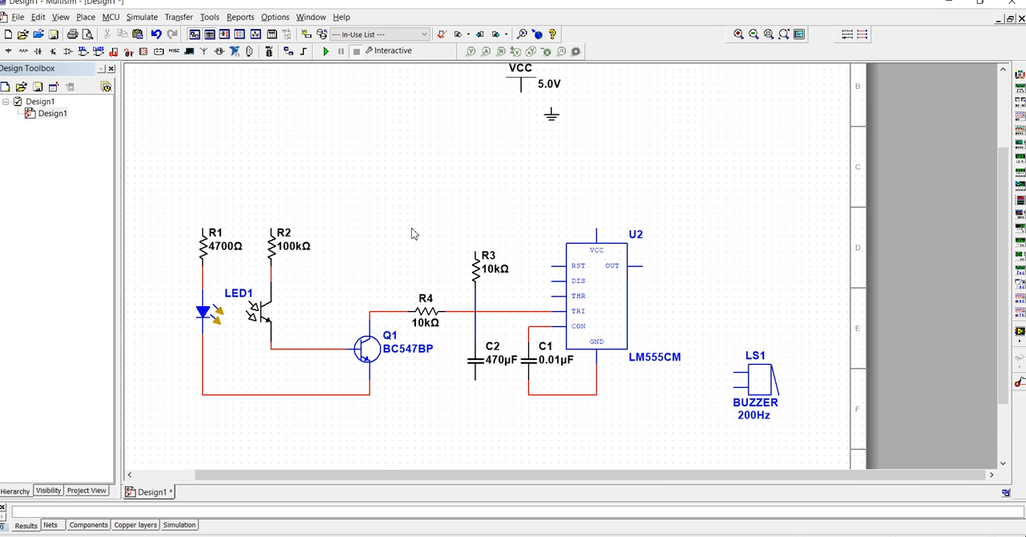
pyautogui.click(204, 230)
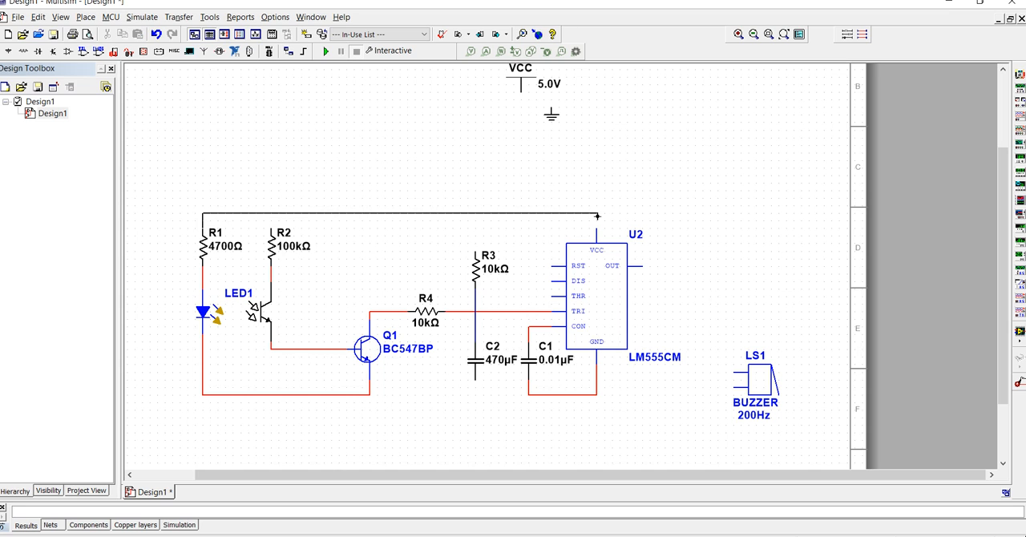
pyautogui.click(596, 231)
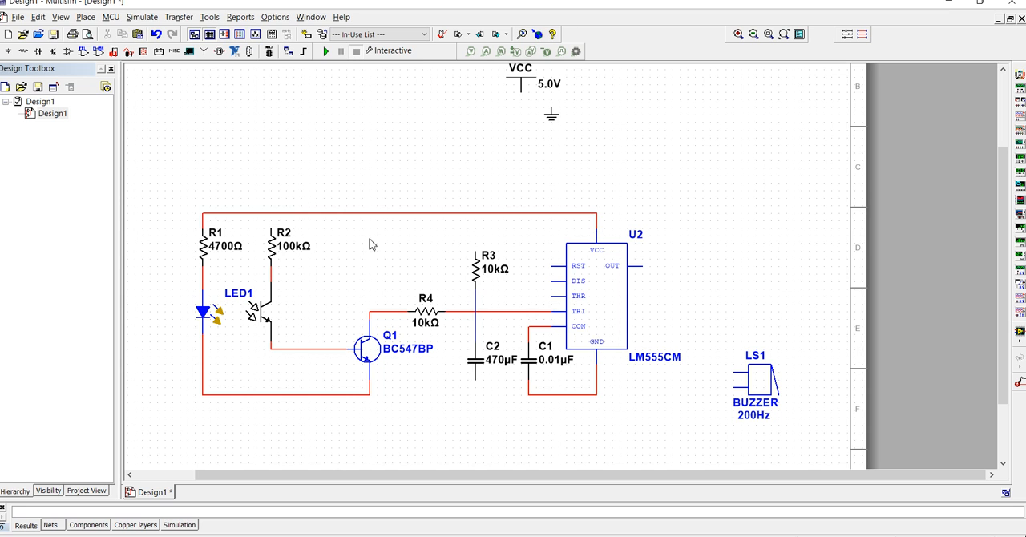
pyautogui.click(271, 213)
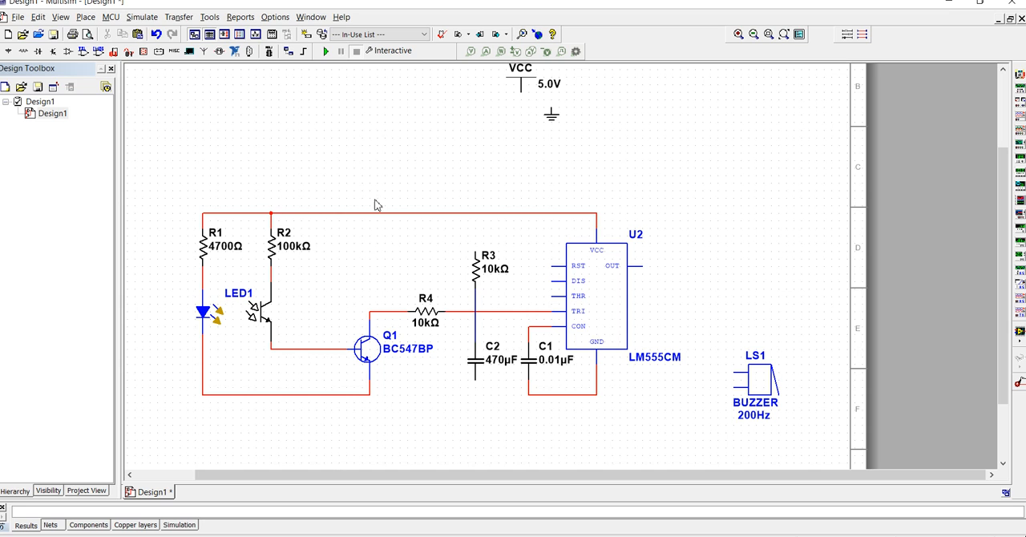
# - Move the VCC symbol onto the supply wire directly above R3 so that it connects
pyautogui.click(523, 86)
pyautogui.click(521, 88)
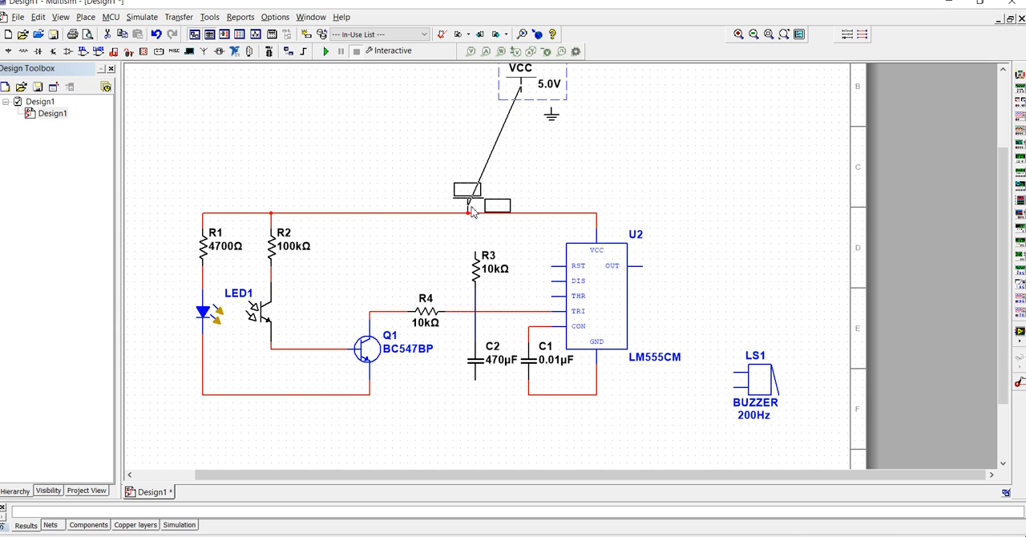
pyautogui.moveTo(481, 213); pyautogui.dragTo(476, 213)
pyautogui.click(476, 252)
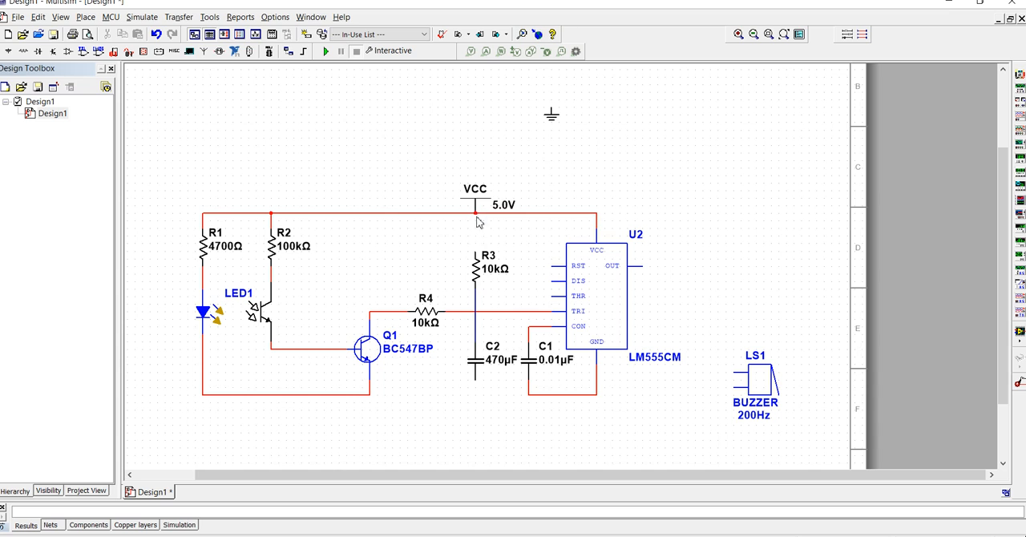
# - Wire U2's RST pin to the supply wire and move R3 up to connect it to VCC
pyautogui.click(550, 267)
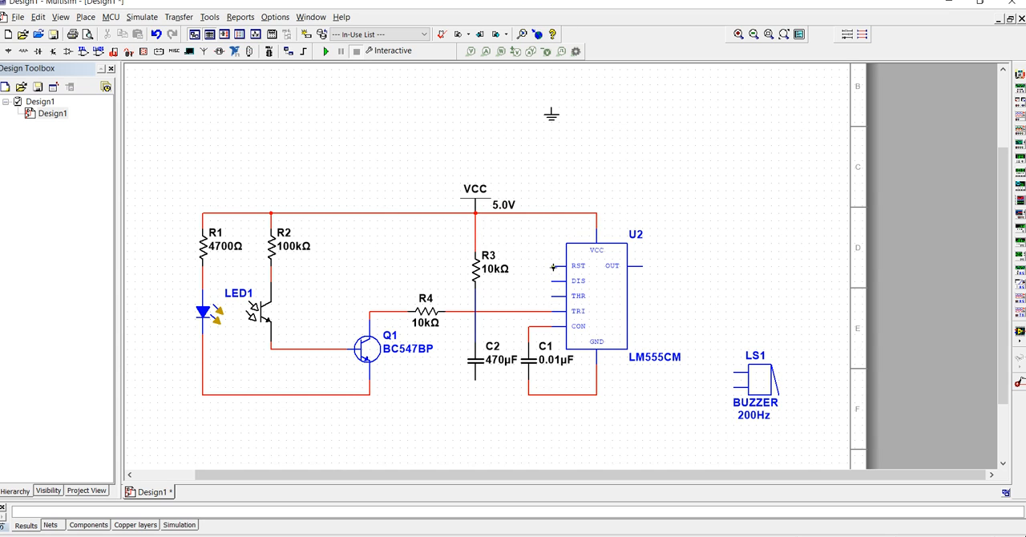
pyautogui.click(552, 213)
pyautogui.click(479, 275)
pyautogui.moveTo(478, 275); pyautogui.dragTo(478, 252)
pyautogui.click(514, 287)
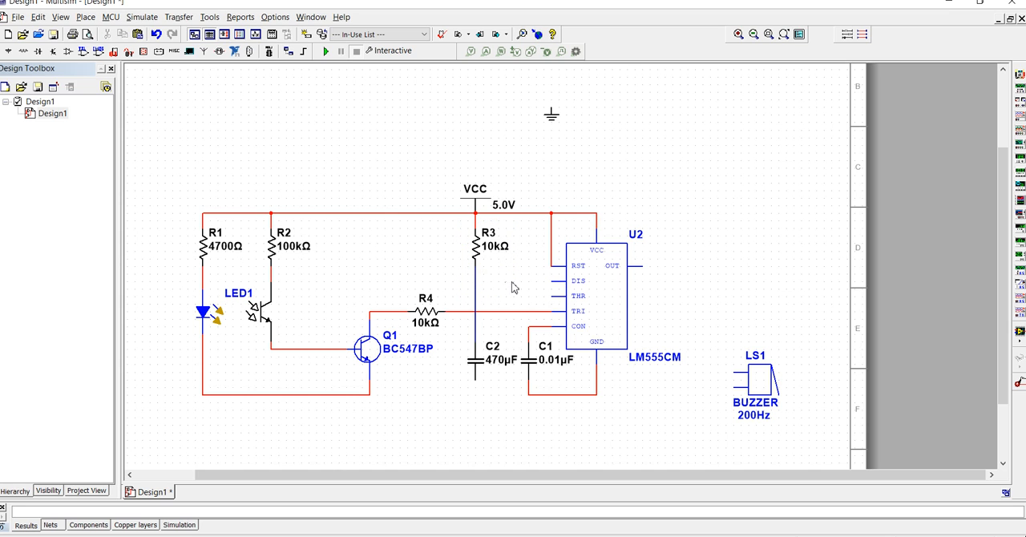
# - Wire U2's DIS and THR pins to the blue wire between R3 and C2
pyautogui.click(552, 281)
pyautogui.click(475, 281)
pyautogui.click(551, 295)
pyautogui.click(475, 296)
# - Place the ground symbol below C2 and wire C2's lower pin to the wire joining C1 and U2's GND pin
pyautogui.click(552, 120)
pyautogui.moveTo(551, 122); pyautogui.dragTo(477, 450)
pyautogui.click(529, 450)
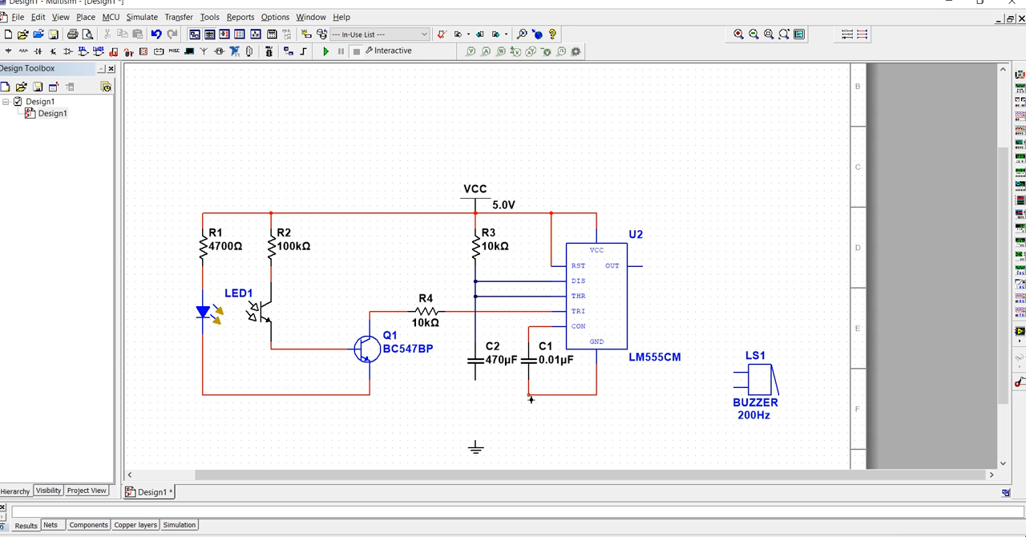
# - Place a junction on the wire below Q1's emitter, wire it to C2's lower end, and attach the ground symbol at that node
pyautogui.rightClick(588, 146)
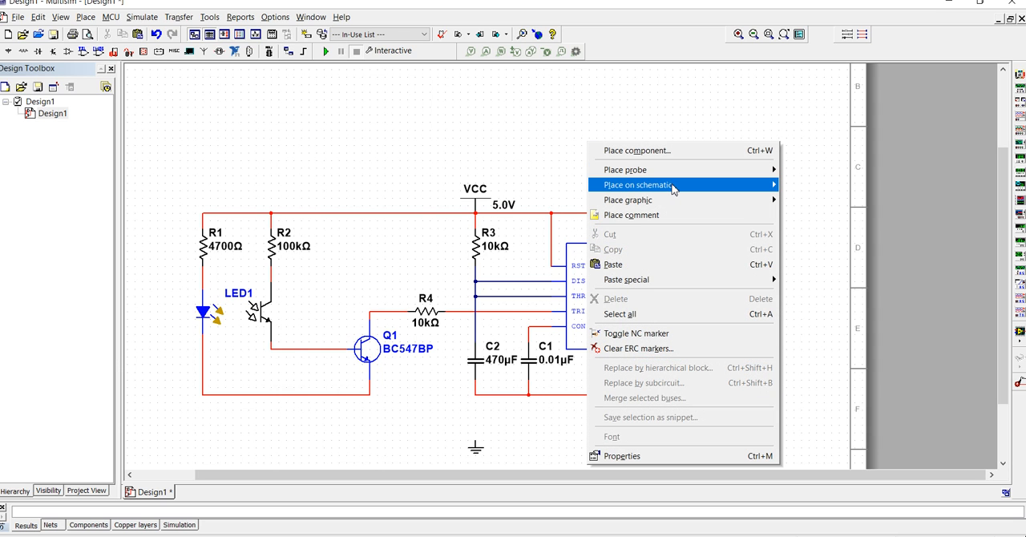
pyautogui.moveTo(672, 186)
pyautogui.click(797, 185)
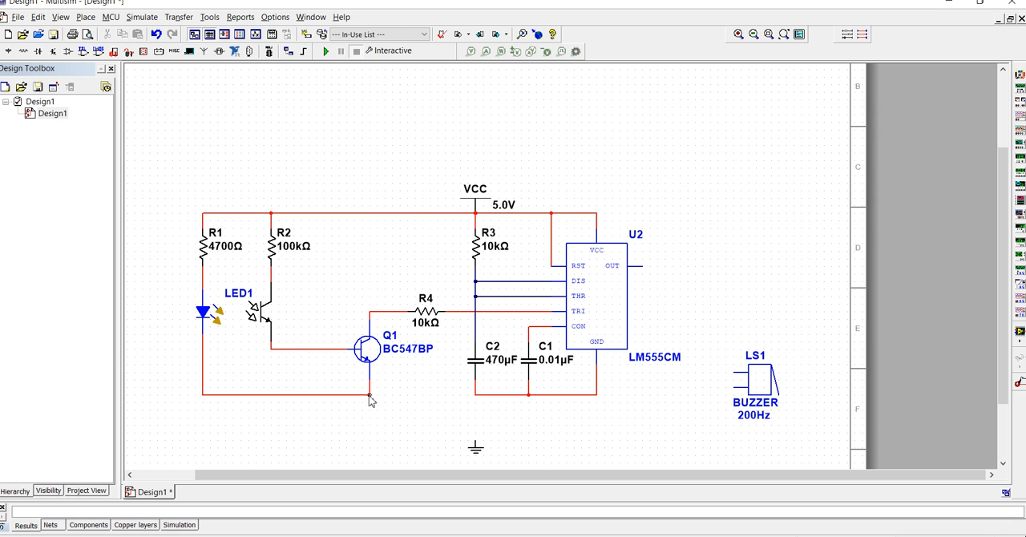
pyautogui.click(370, 395)
pyautogui.click(370, 396)
pyautogui.click(476, 396)
pyautogui.moveTo(475, 447); pyautogui.dragTo(476, 404)
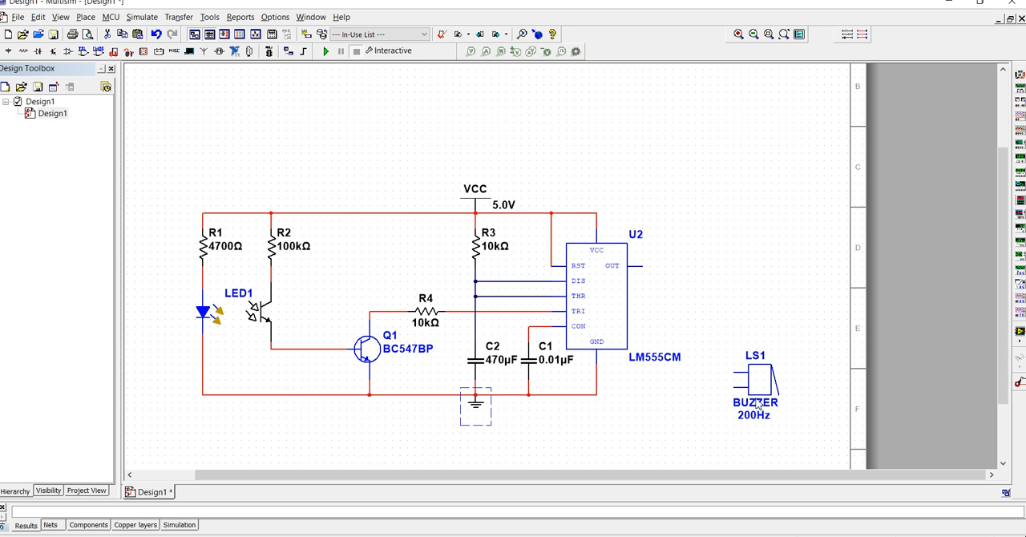
# - Move the buzzer LS1 up beside U2 and wire its upper pin to U2's OUT pin
pyautogui.moveTo(757, 391); pyautogui.dragTo(726, 316)
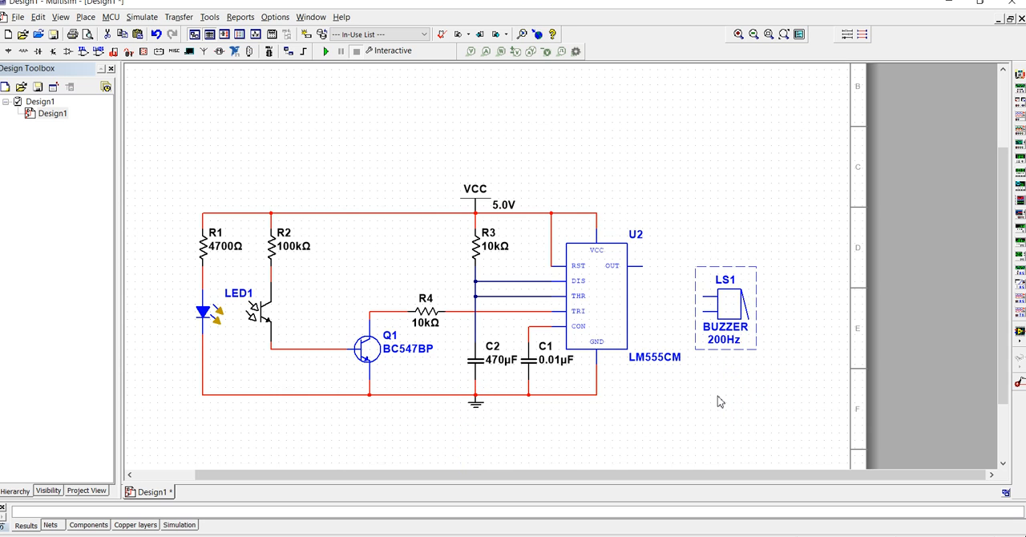
pyautogui.click(642, 266)
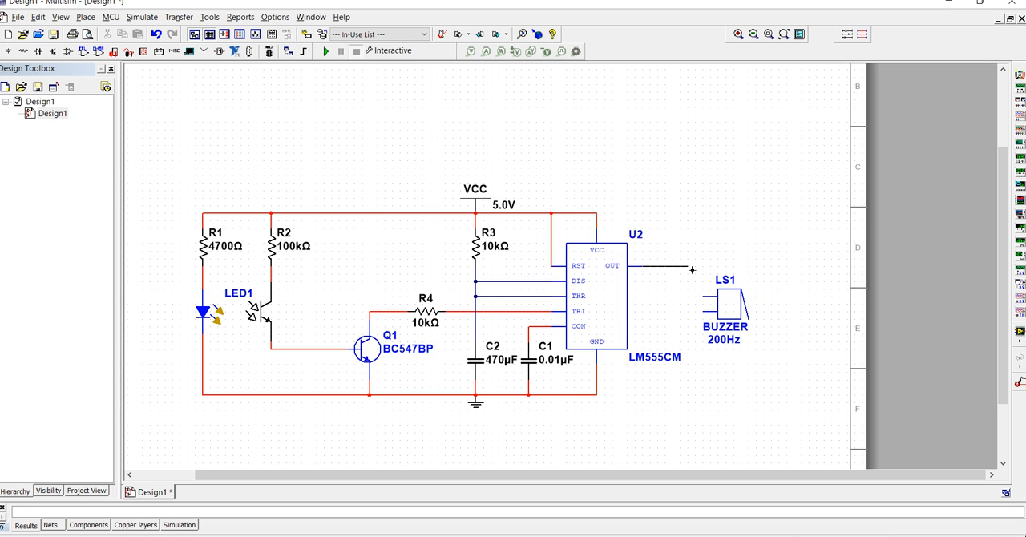
pyautogui.click(703, 298)
# - Wire the buzzer's lower pin to the ground wire below U2's GND pin and straighten the horizontal wire segment
pyautogui.click(703, 314)
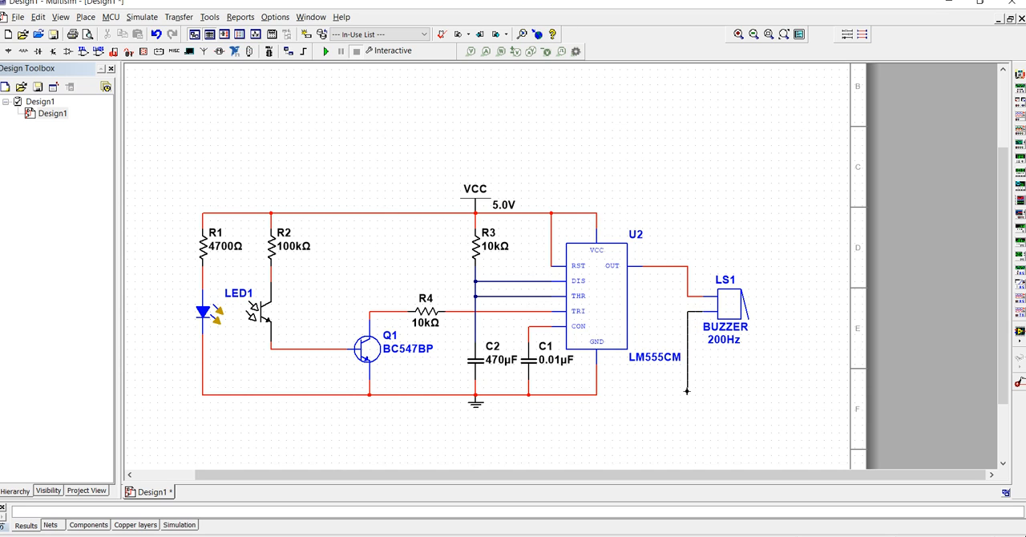
pyautogui.click(598, 395)
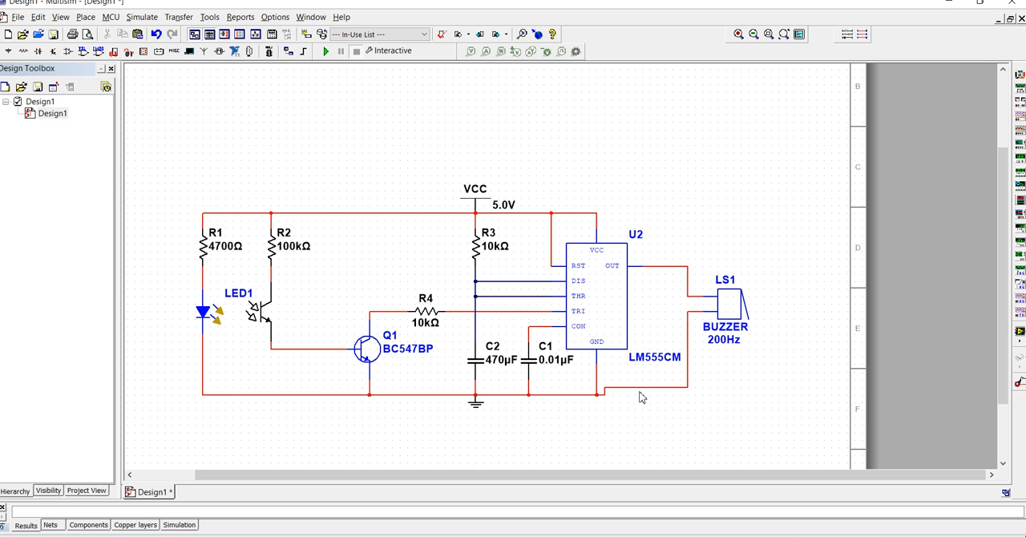
pyautogui.moveTo(642, 388); pyautogui.dragTo(646, 395)
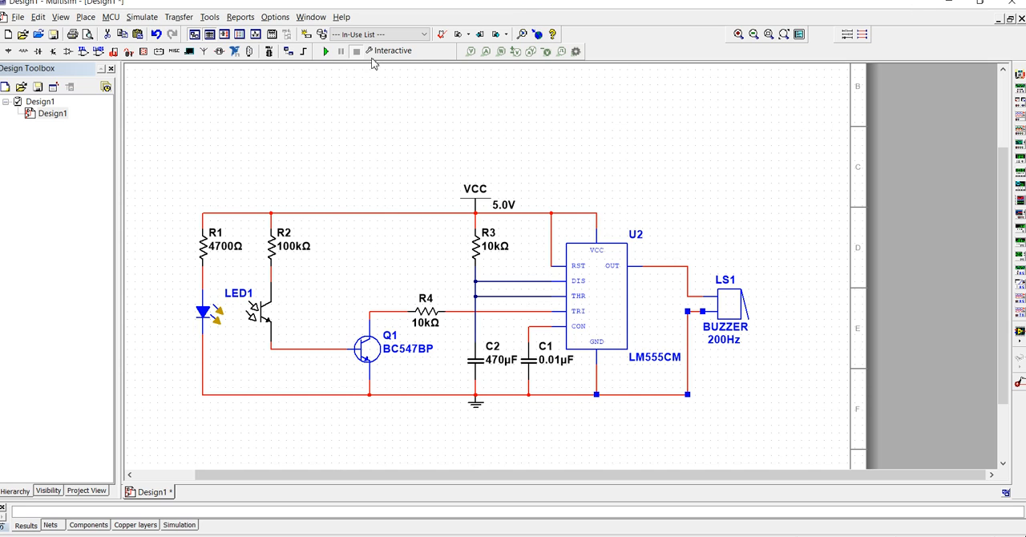
# - Run the interactive simulation of the circuit and select the infrared LED
pyautogui.click(326, 51)
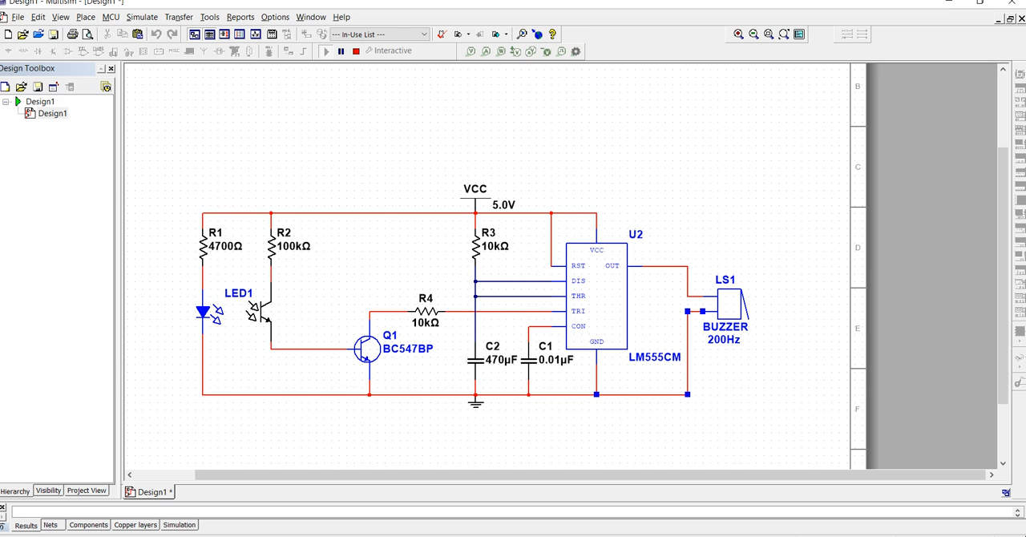
pyautogui.click(357, 52)
pyautogui.click(204, 316)
# - Rerun the circuit simulation, stop it, and set the VCC digital power voltage to 9 V
pyautogui.click(355, 52)
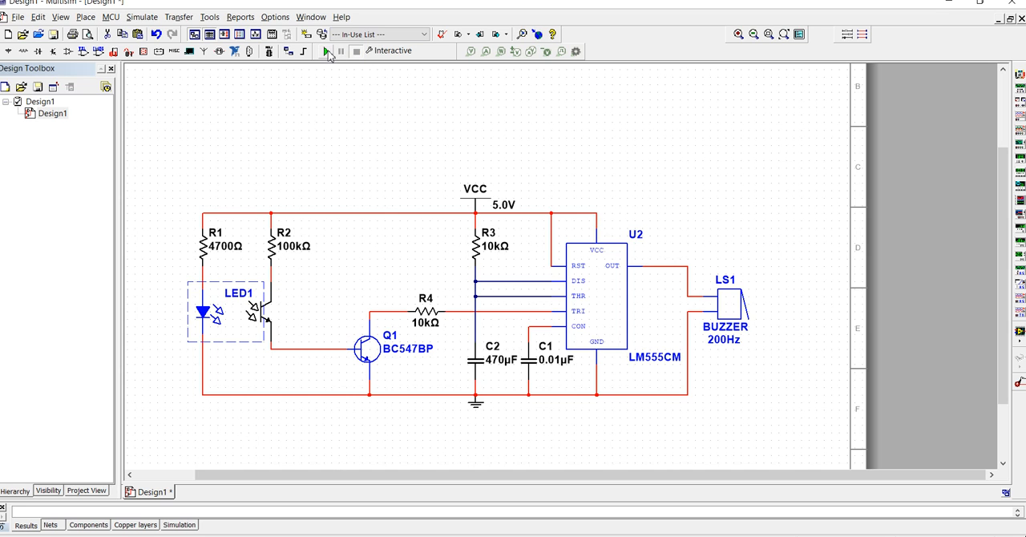
pyautogui.click(326, 51)
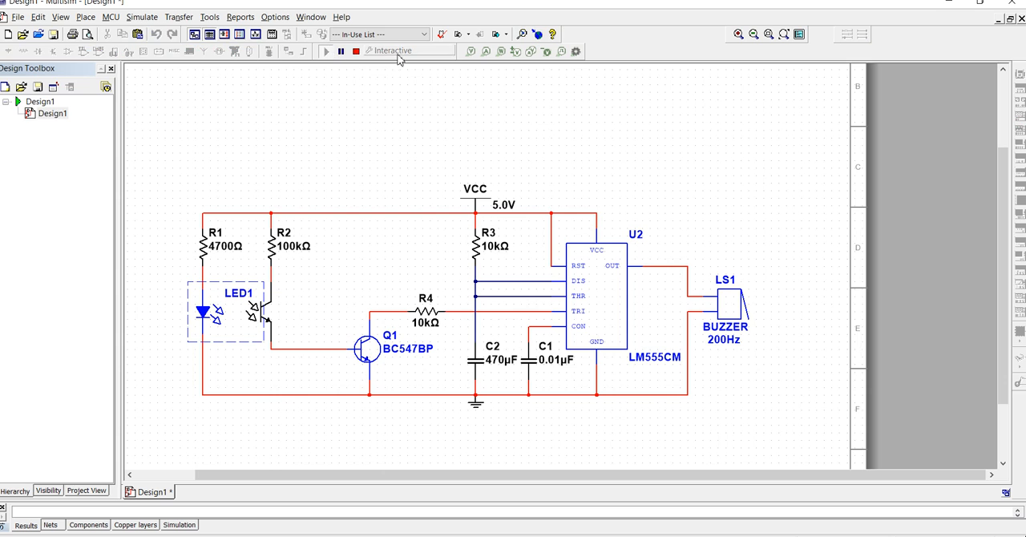
pyautogui.doubleClick(506, 207)
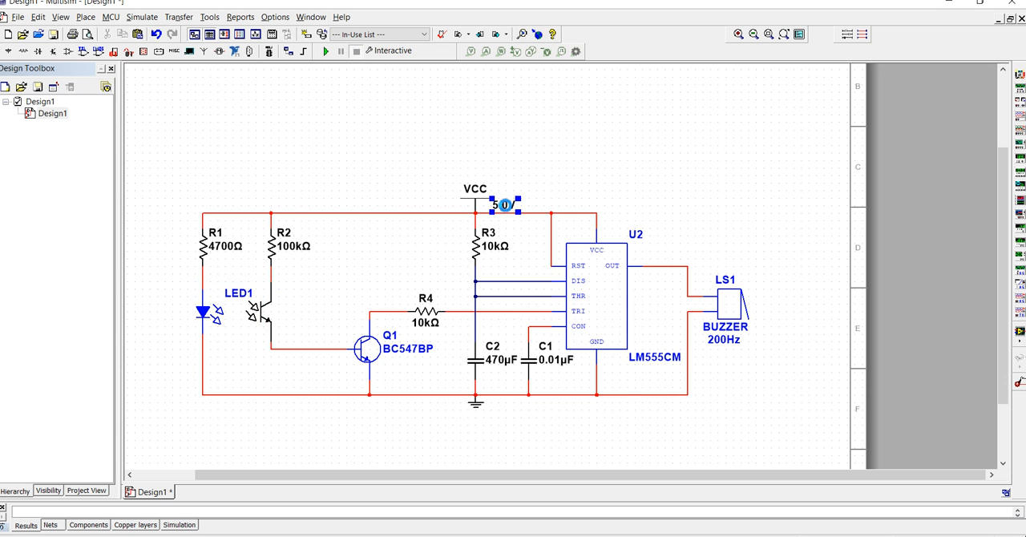
pyautogui.click(514, 165)
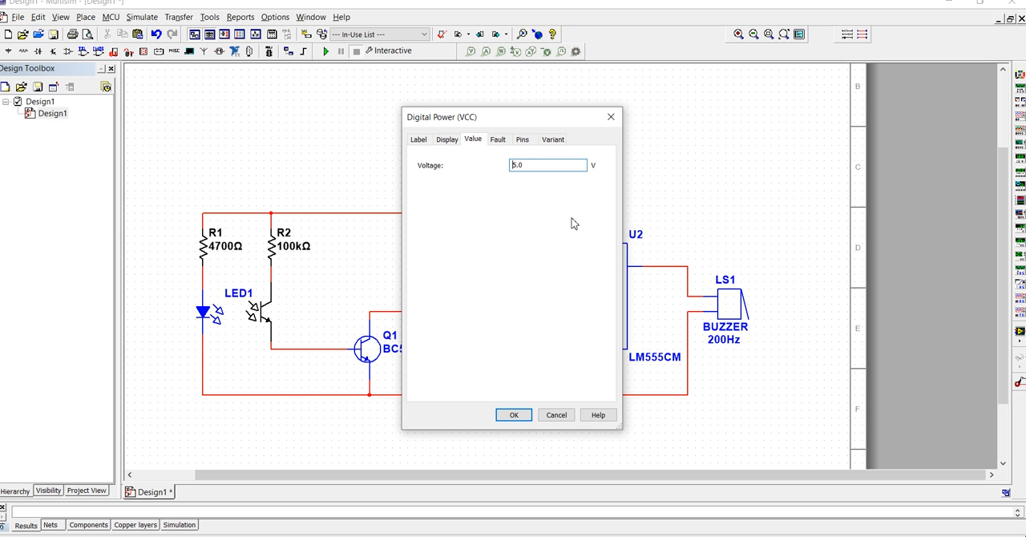
pyautogui.write('9')
pyautogui.click(513, 414)
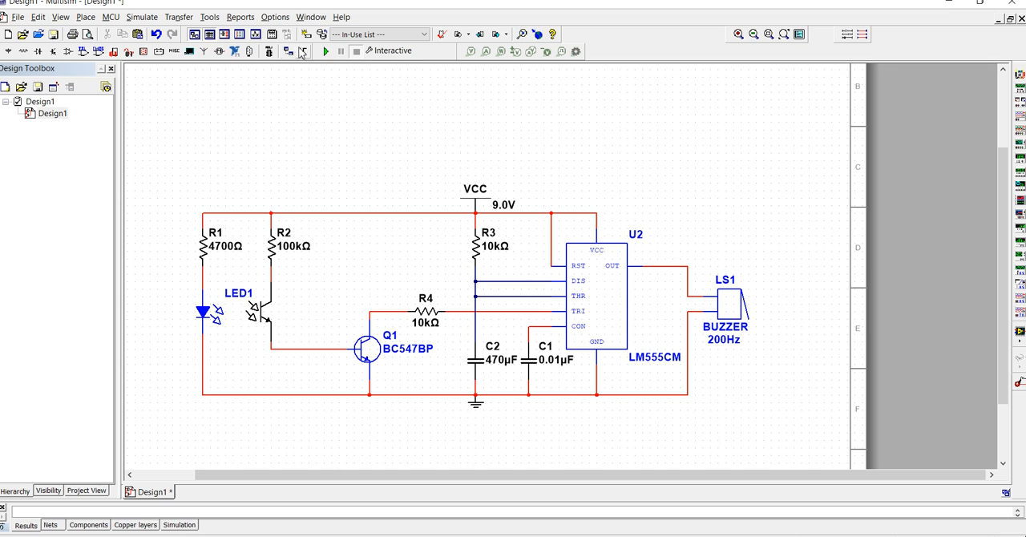
# - Run and stop the interactive simulation twice with the 9 V supply to check the buzzer circuit
pyautogui.click(327, 53)
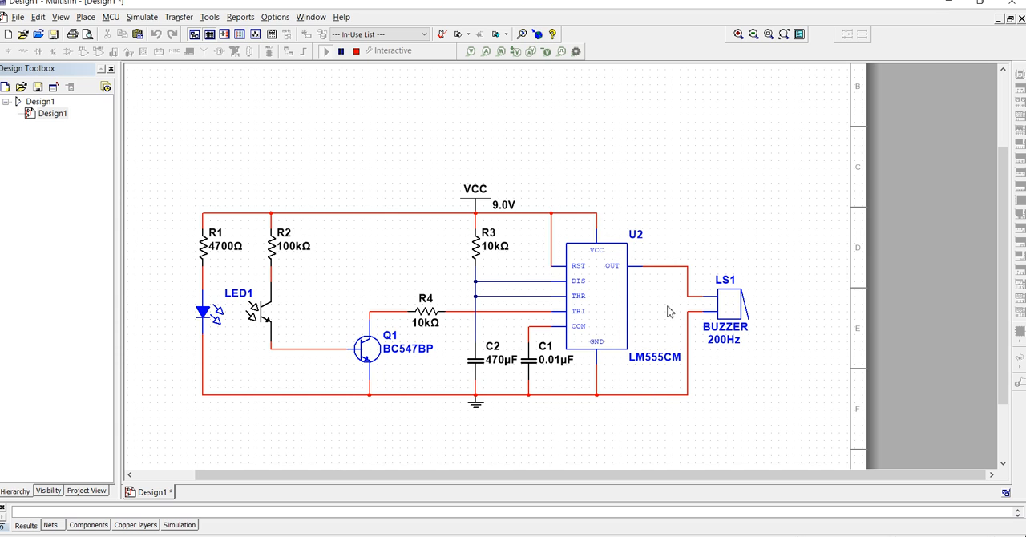
pyautogui.click(356, 50)
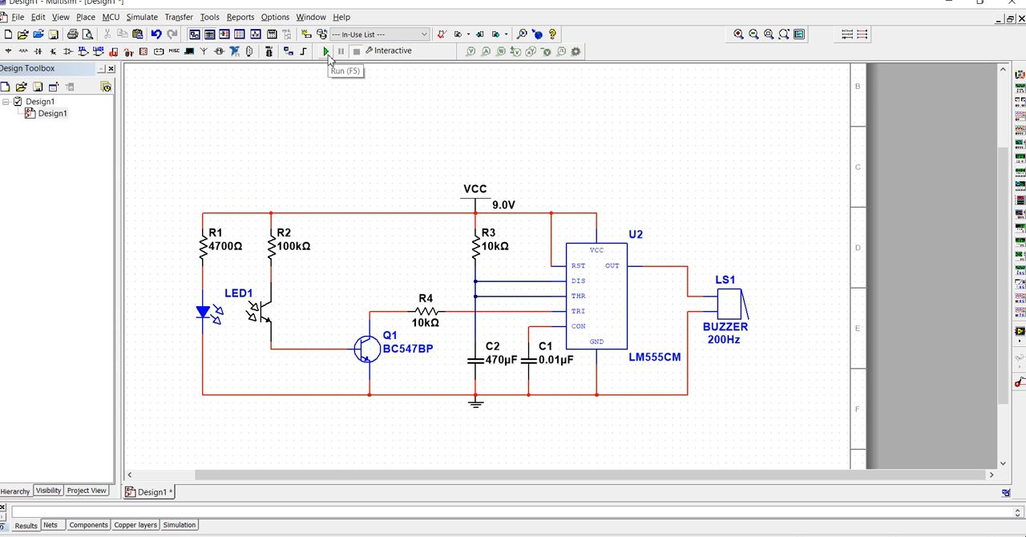
pyautogui.click(327, 53)
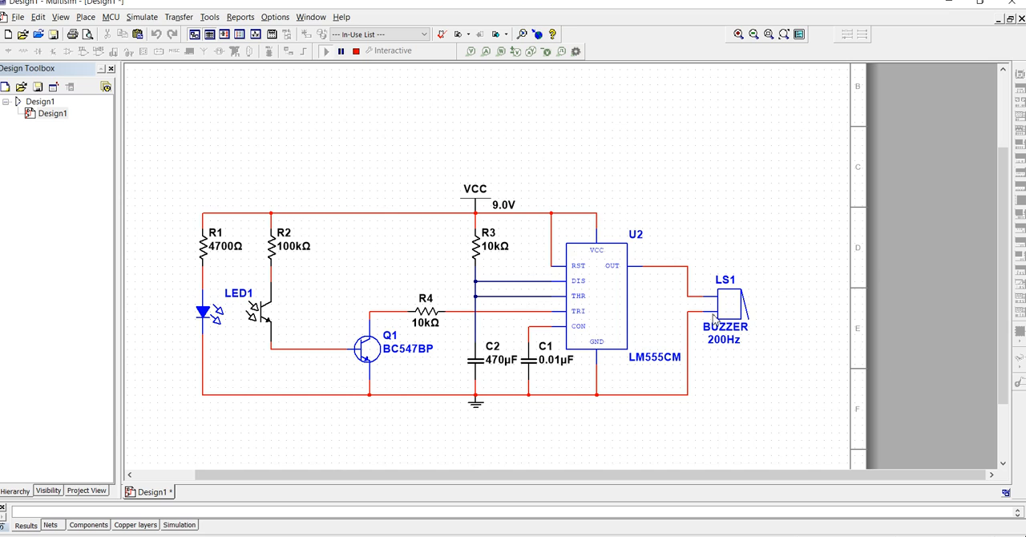
pyautogui.click(356, 53)
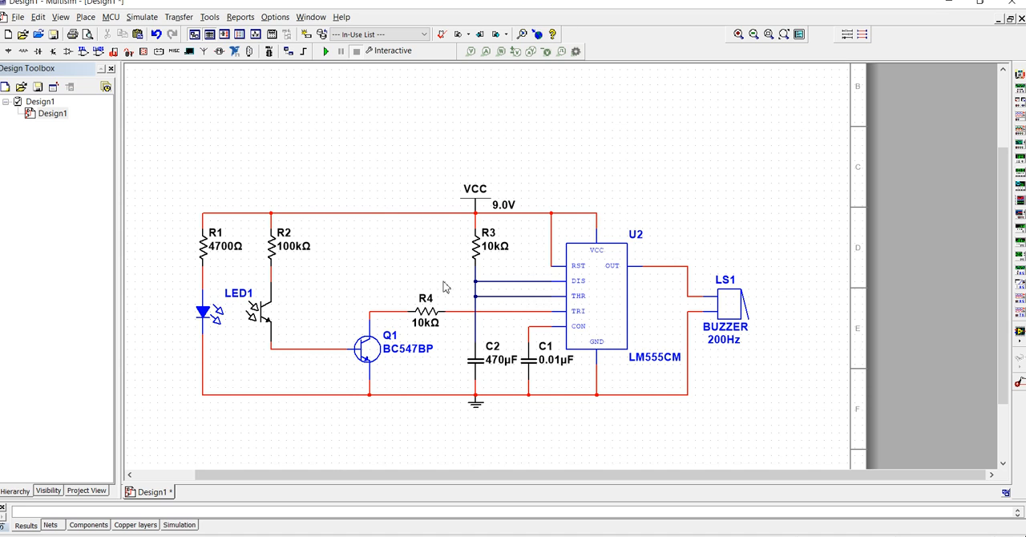
pyautogui.moveTo(147, 186); pyautogui.dragTo(453, 422)
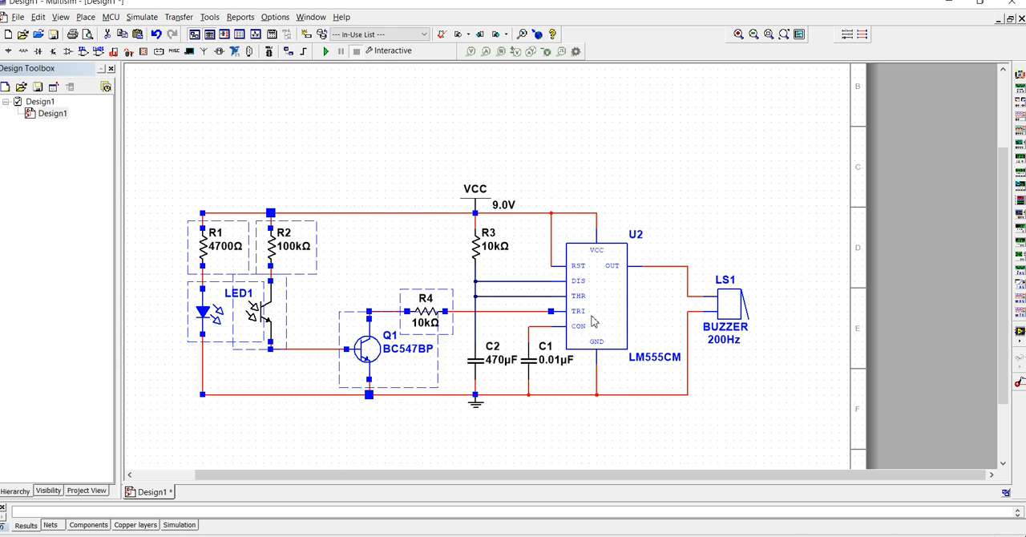
pyautogui.click(750, 200)
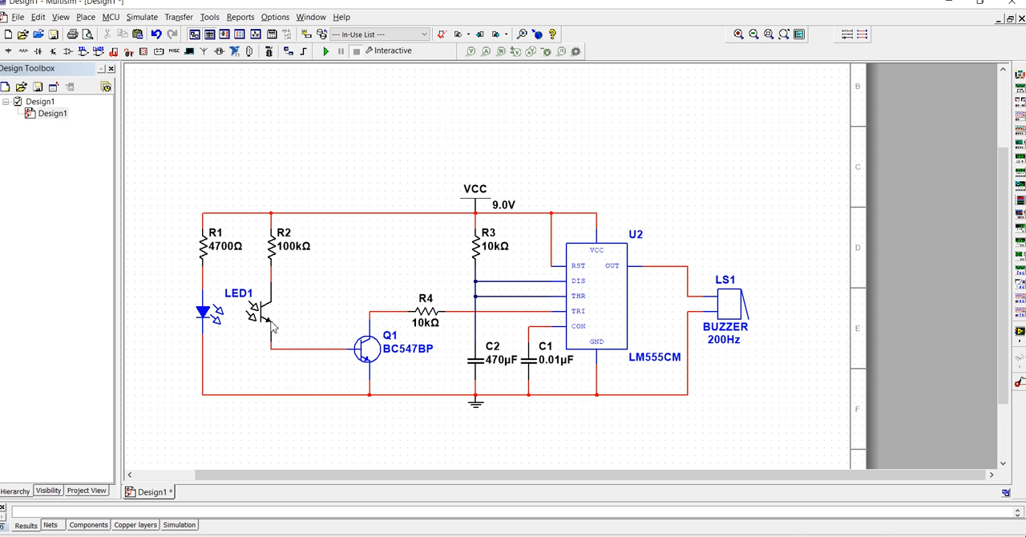
pyautogui.hscroll(3, 676, 367)
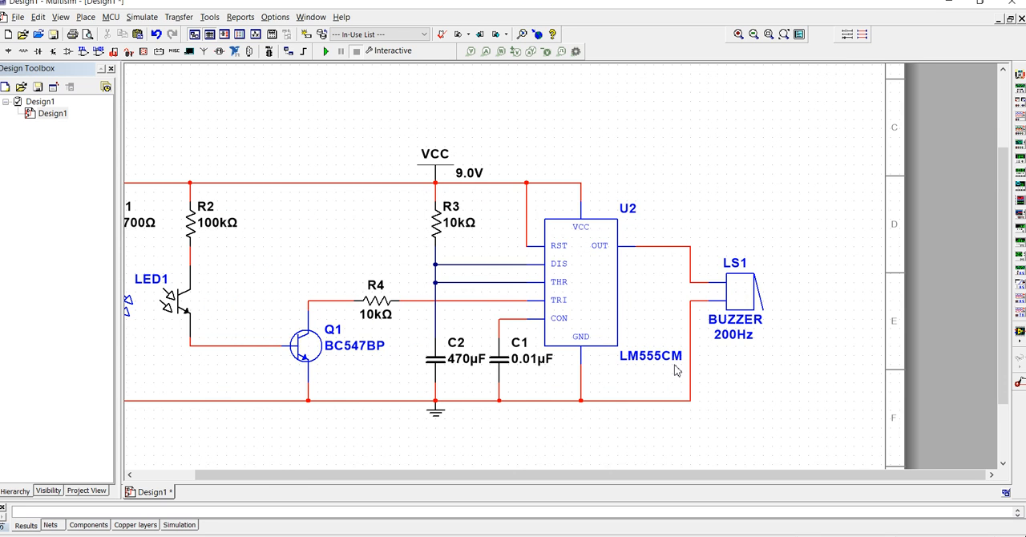
pyautogui.hscroll(-3, 676, 367)
# - Move the "Automatic Door Bell Ringer" title text from below the circuit to just above it, between R2 and VCC
pyautogui.moveTo(670, 474); pyautogui.dragTo(646, 488)
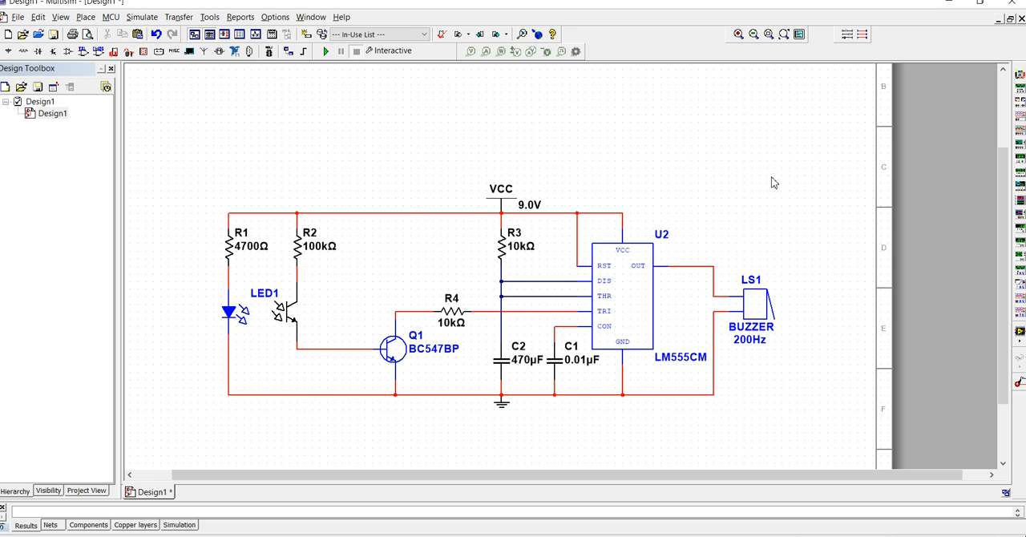
pyautogui.scroll(-1, 769, 300)
pyautogui.click(794, 458)
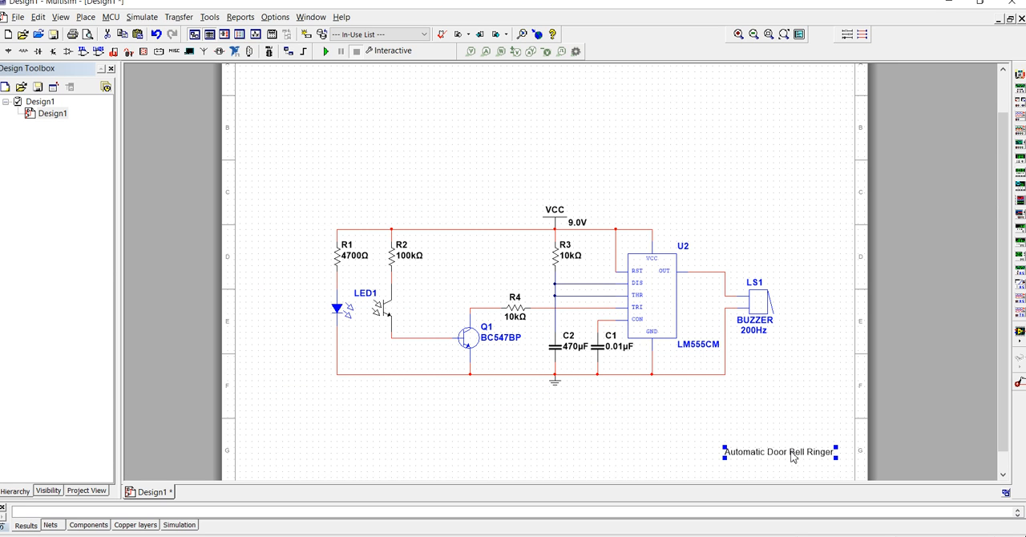
pyautogui.moveTo(793, 457); pyautogui.dragTo(472, 198)
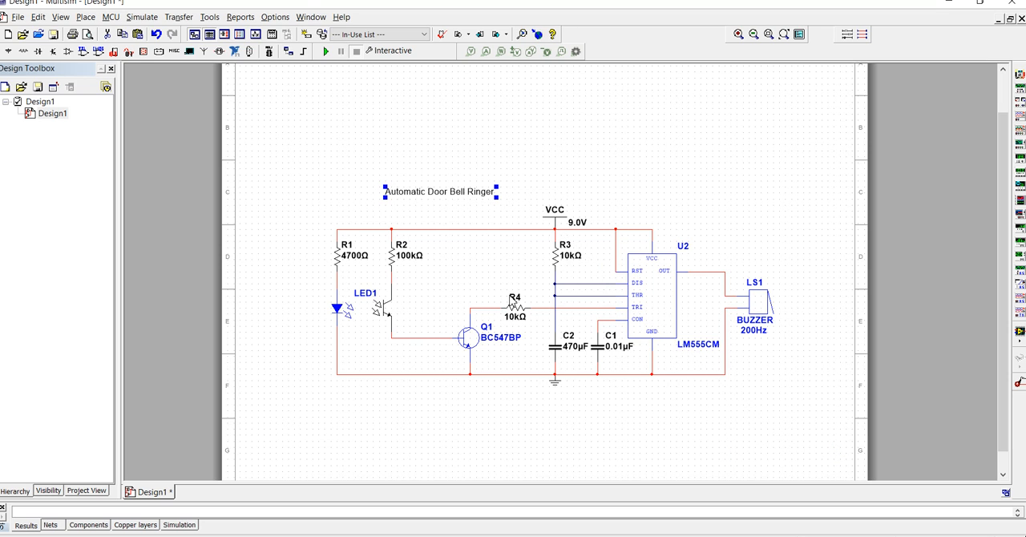